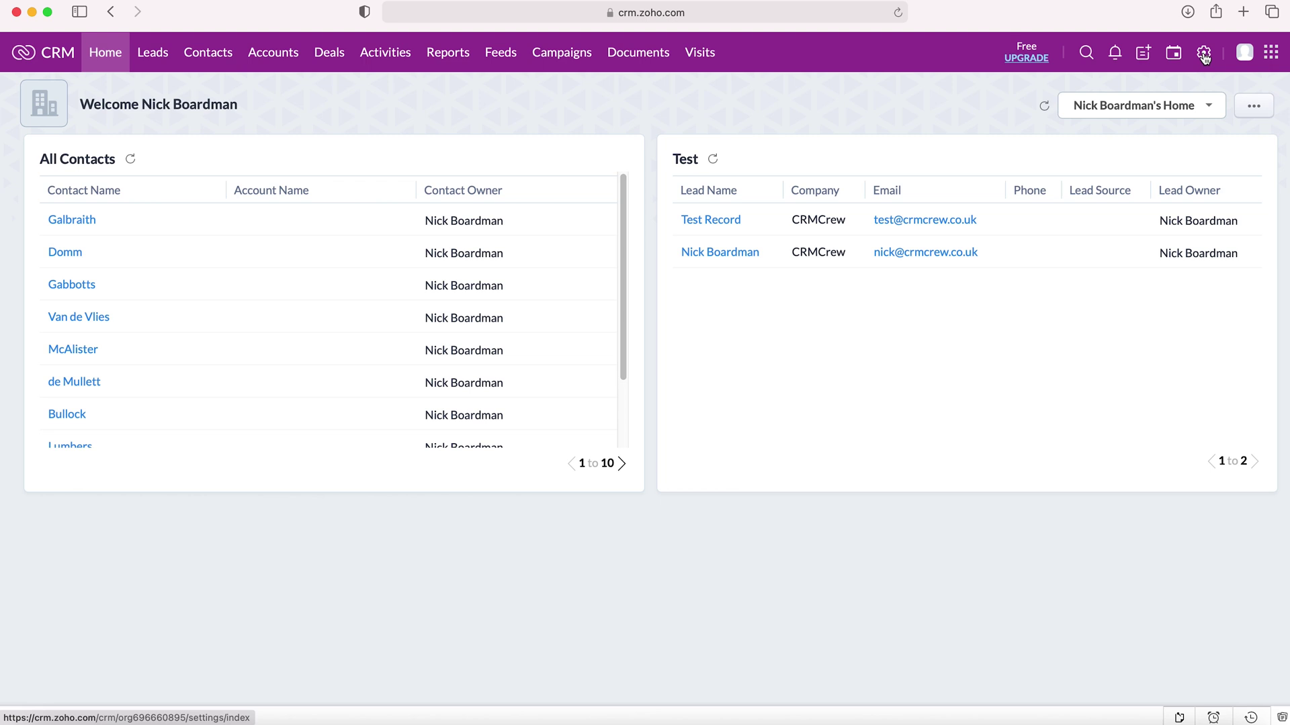
- Go to Setup > Customization > Templates to reach the email templates page
left_click(1204, 57)
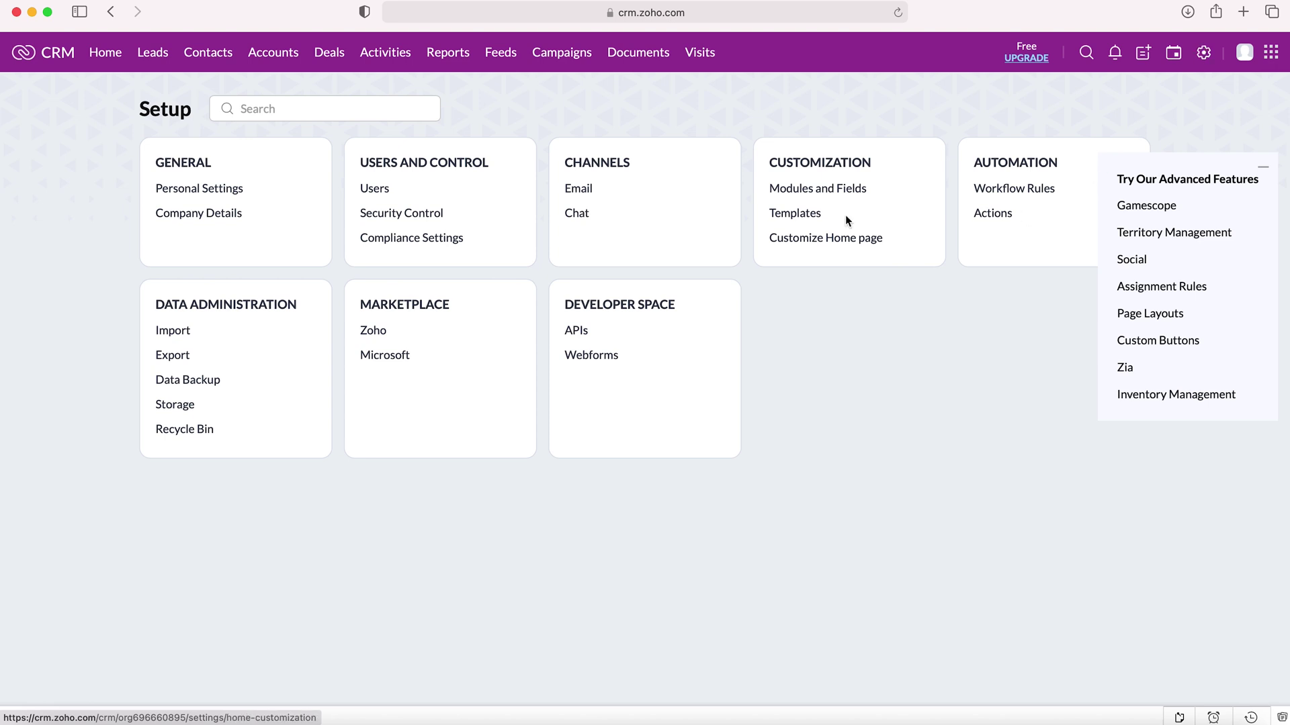
left_click_drag(876, 162, 771, 162)
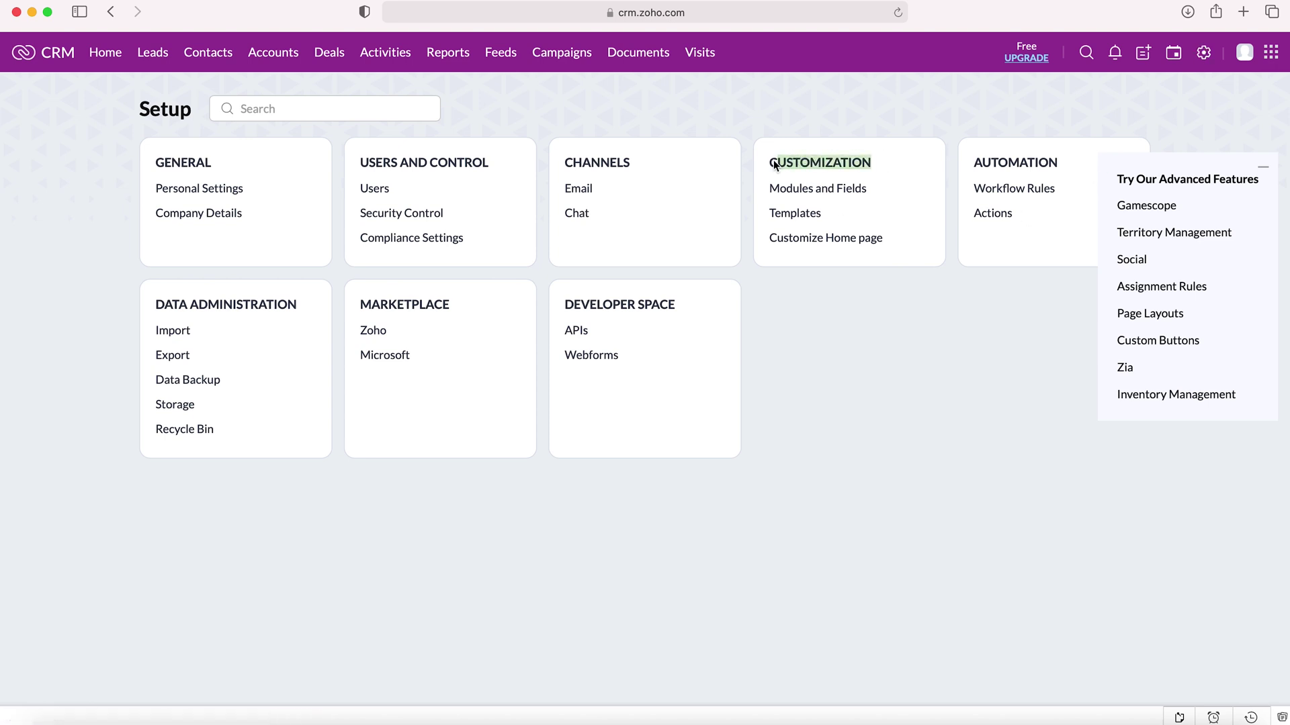
left_click(779, 165)
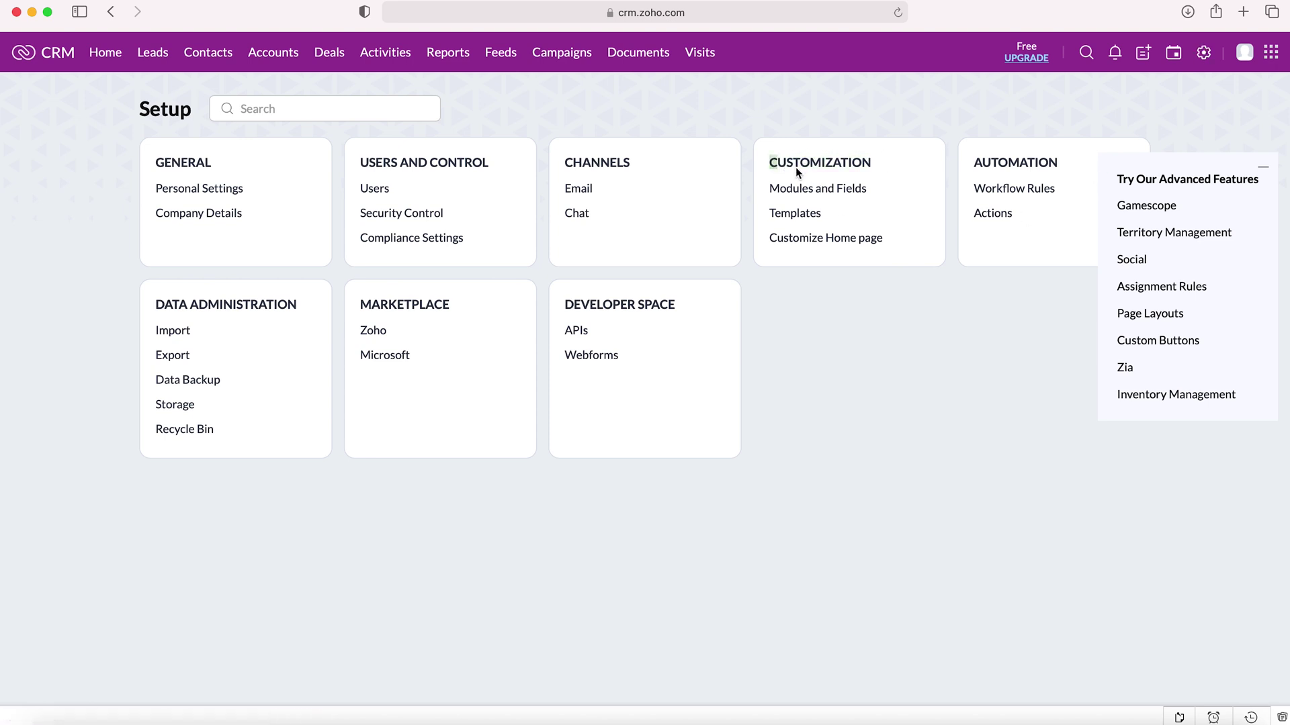
left_click(814, 219)
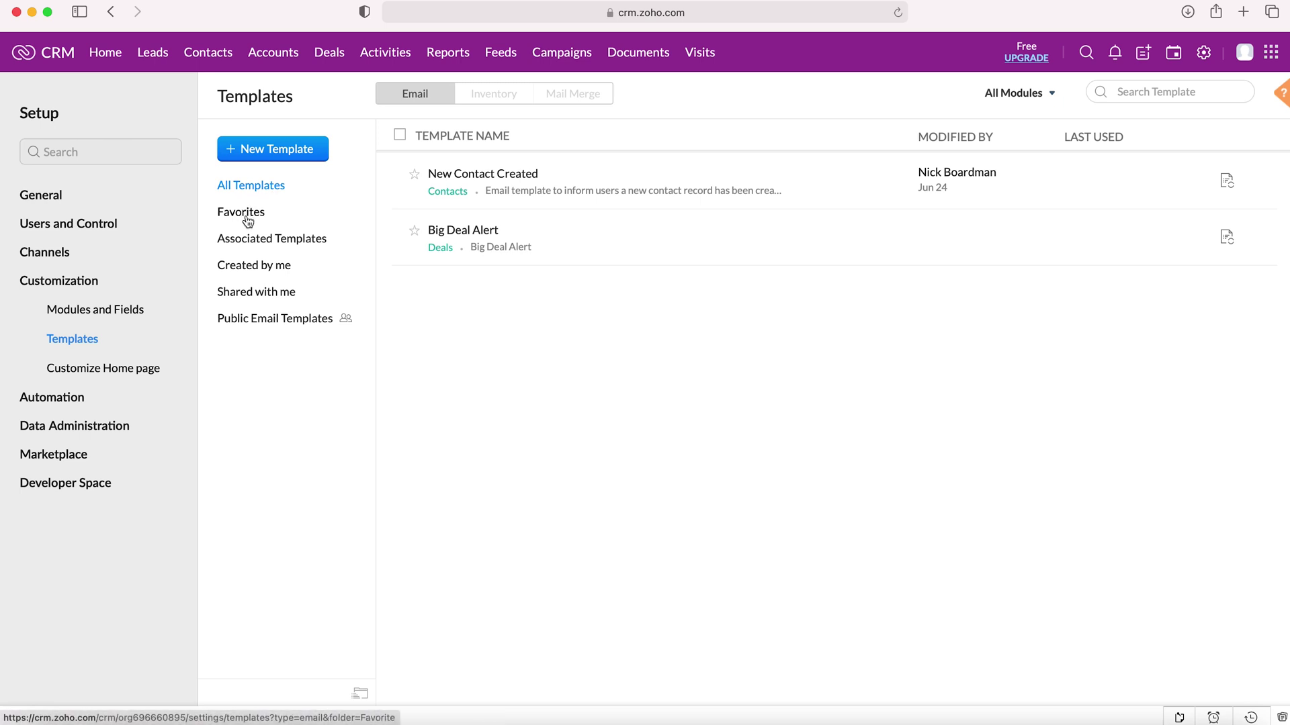
- Browse the Created by Me, Shared with Me and Public folders, then edit New Contact Created
left_click(250, 269)
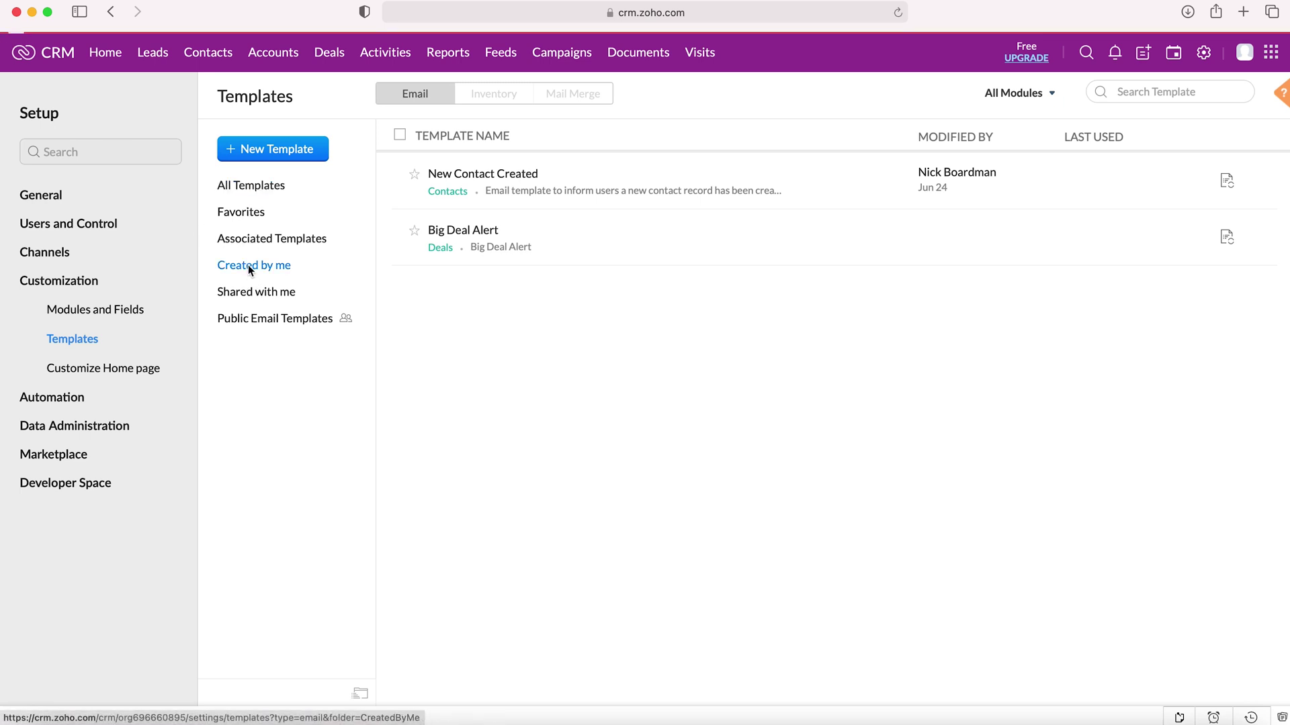
left_click(259, 293)
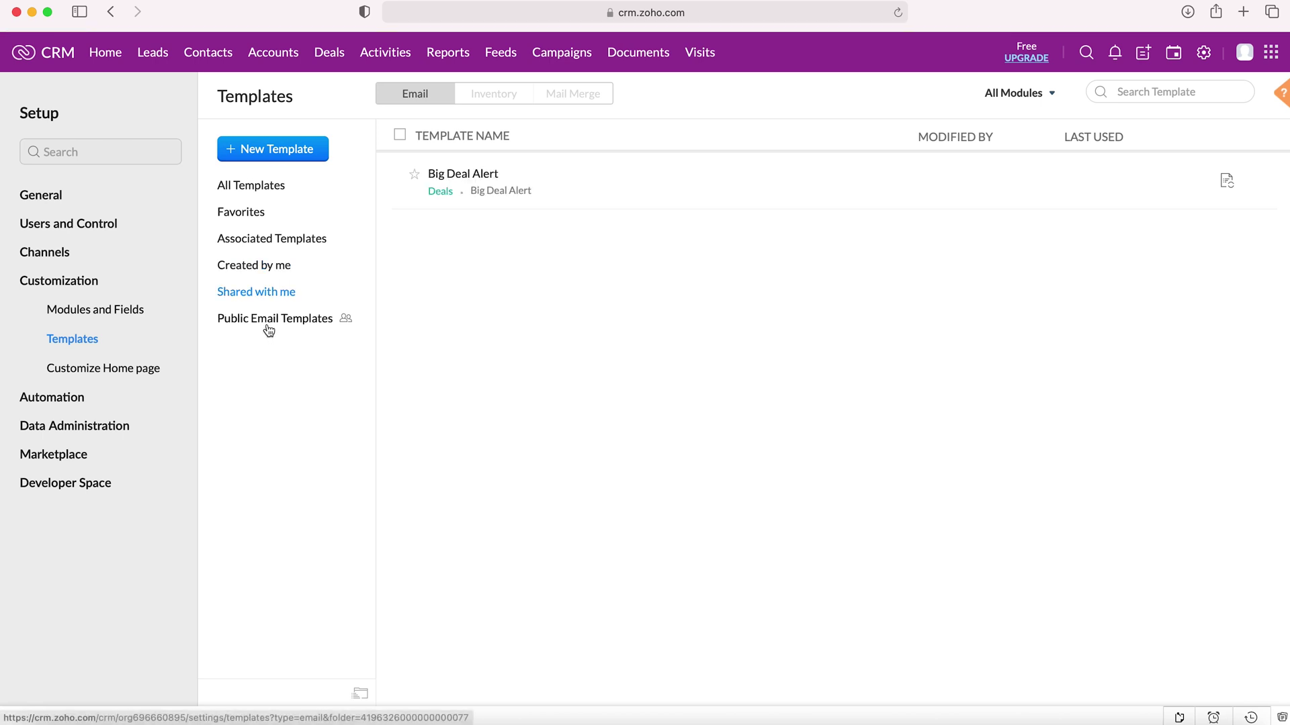
left_click(270, 324)
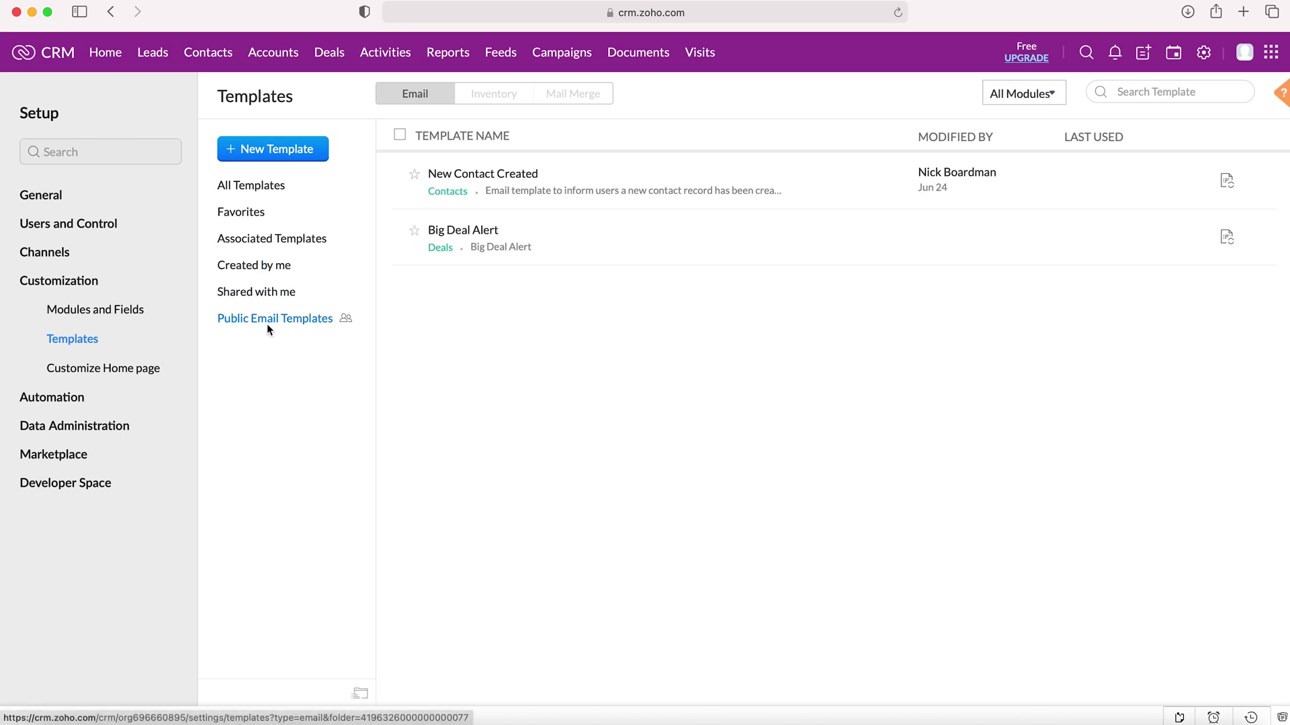
left_click(275, 193)
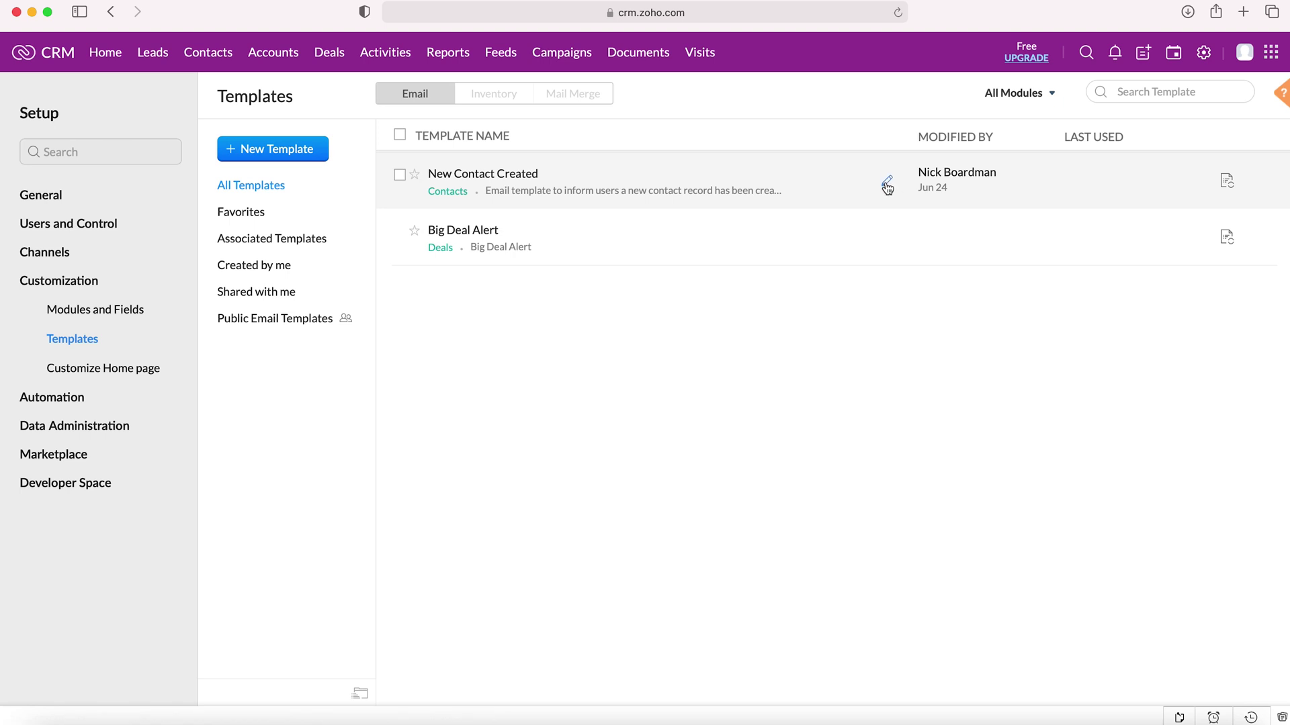
left_click(887, 185)
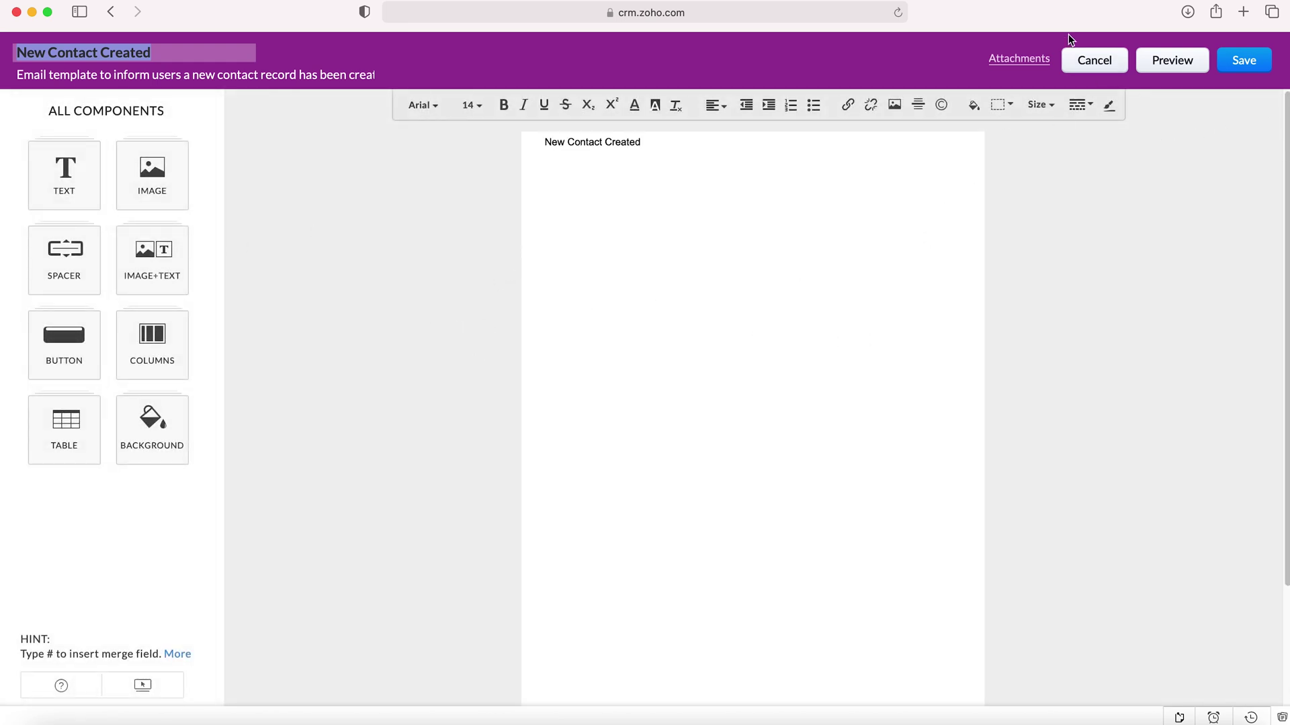
- Cancel out of the New Contact Created editor, choosing Save Now at the prompt
left_click(1101, 66)
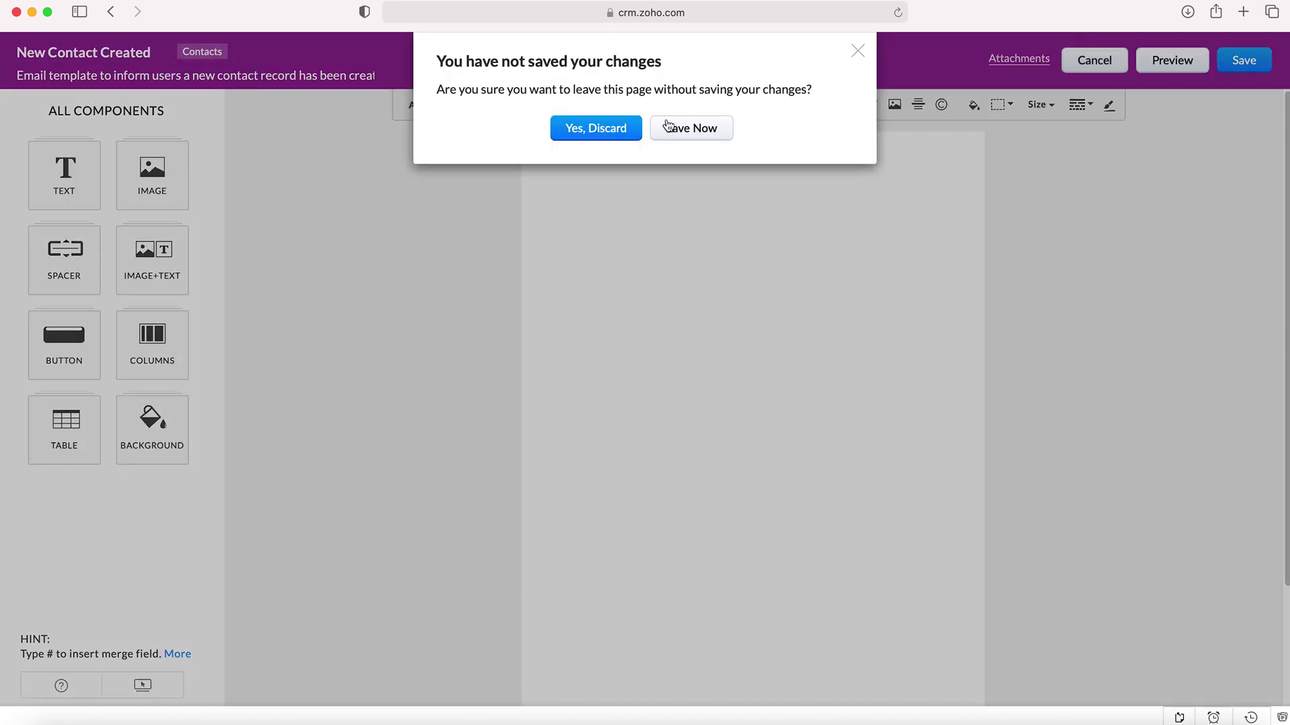
left_click(670, 127)
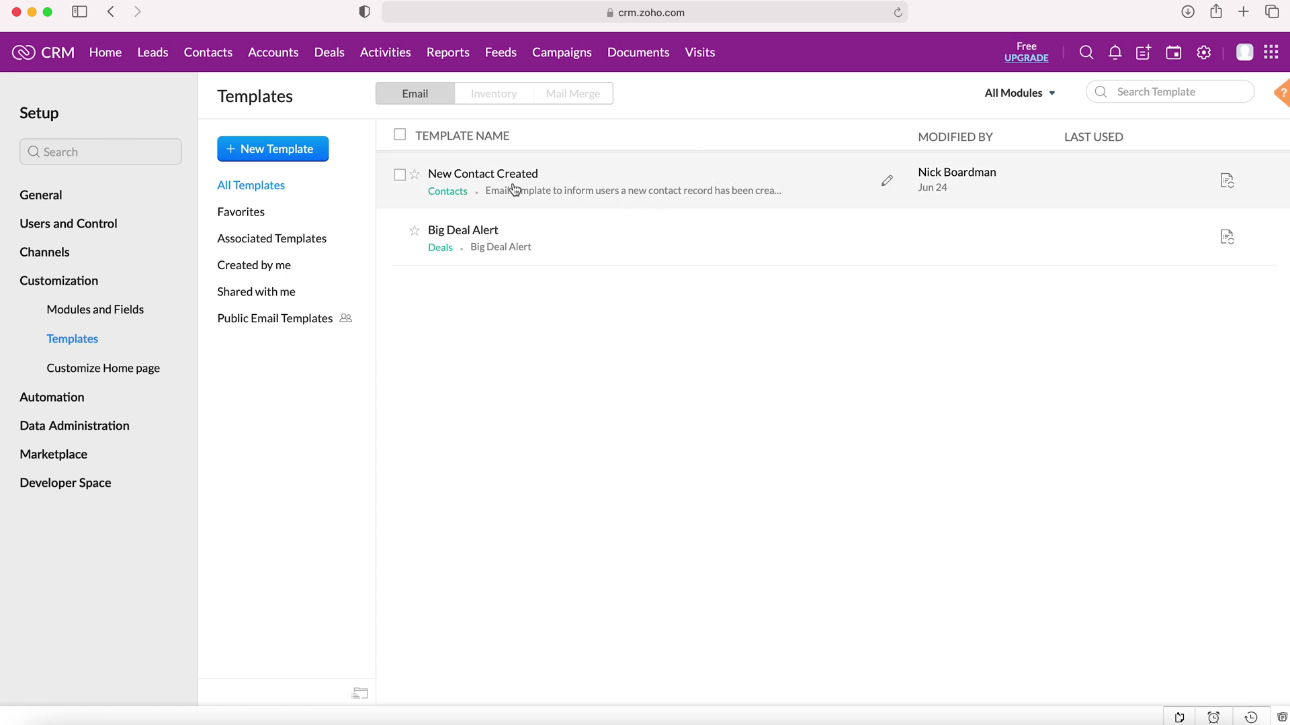
- Create a new email template for the Contacts module and continue to the layout gallery
left_click(294, 151)
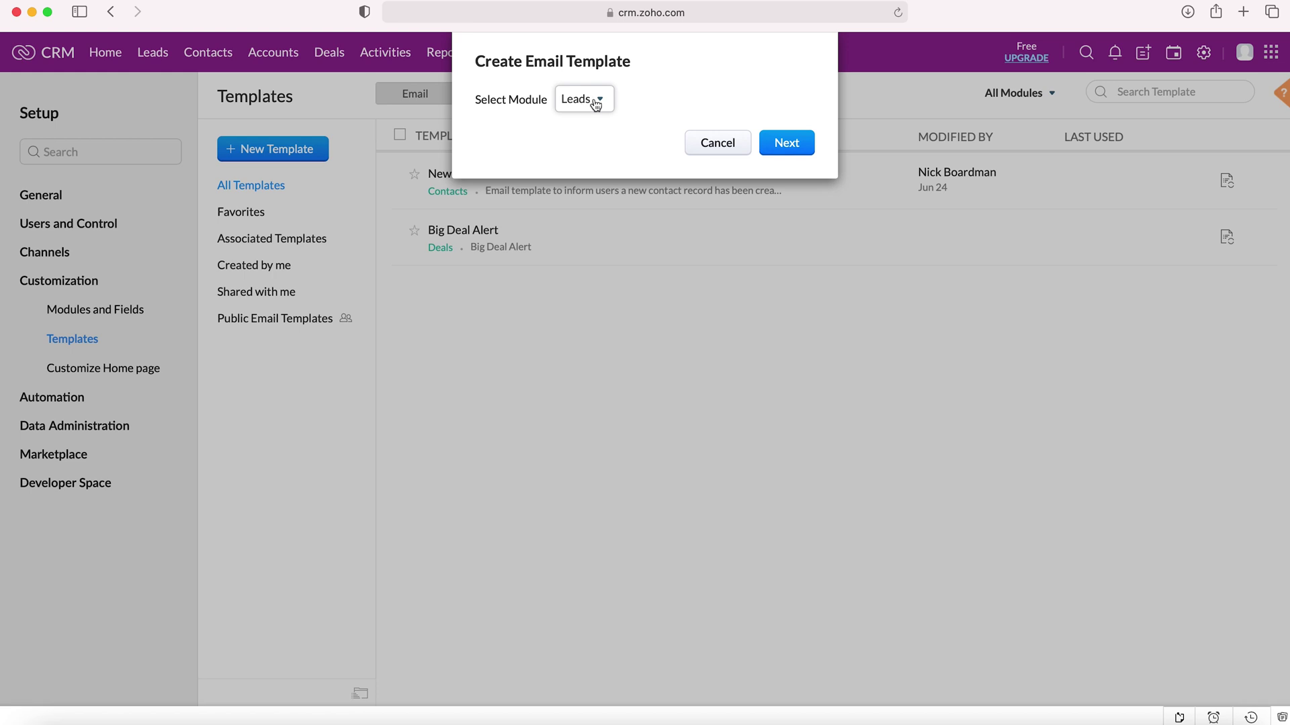
left_click(595, 105)
scroll(608, 195, "down", 1)
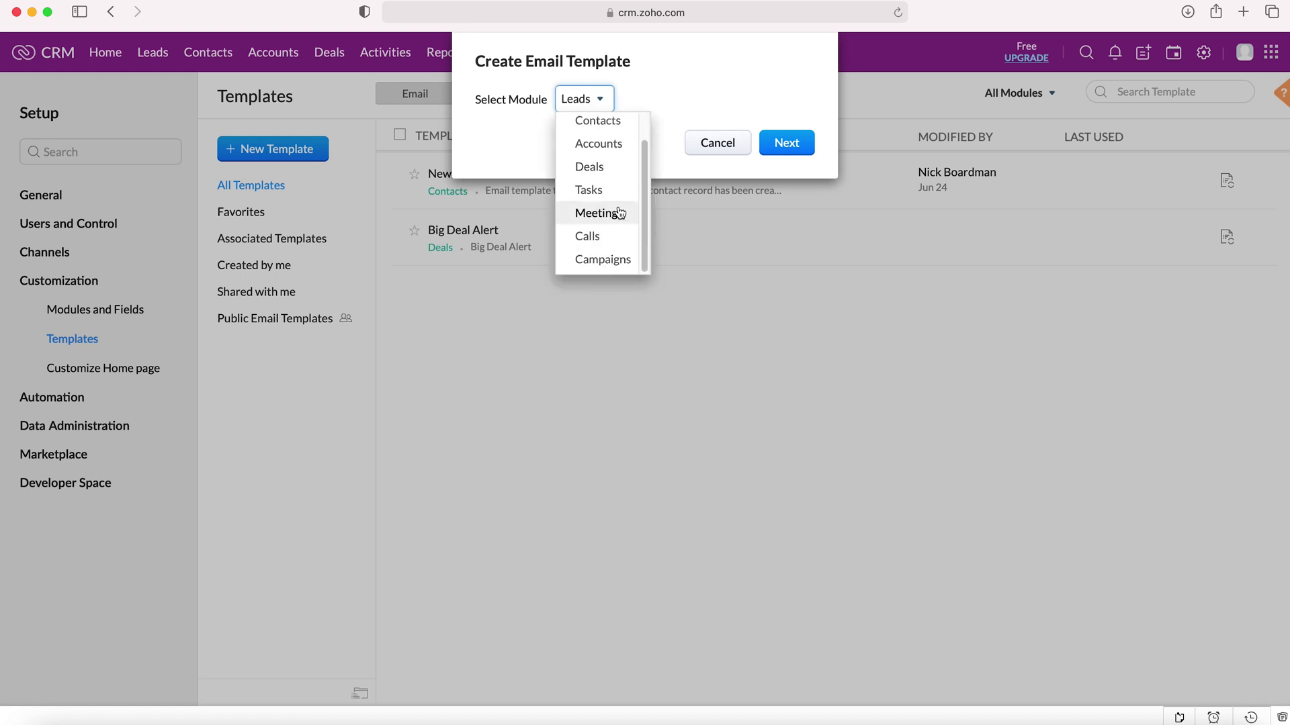
scroll(598, 208, "up", 1)
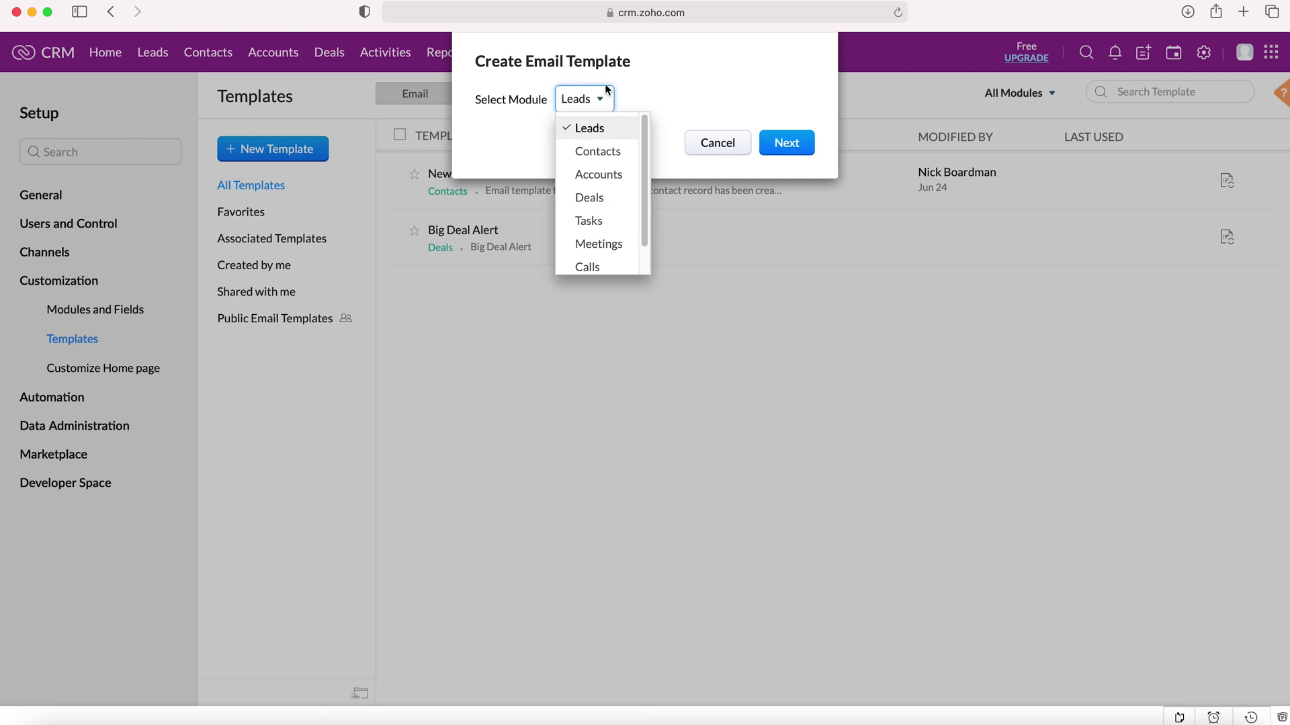
left_click(611, 156)
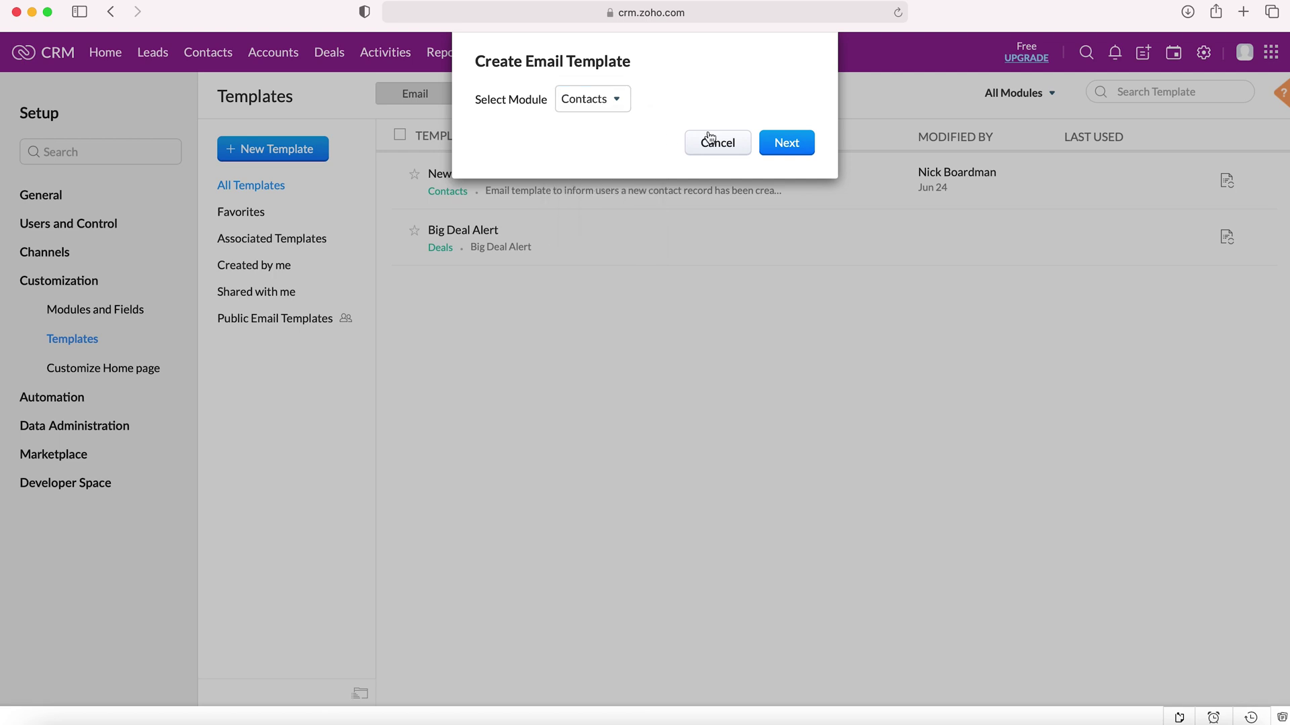
left_click(809, 152)
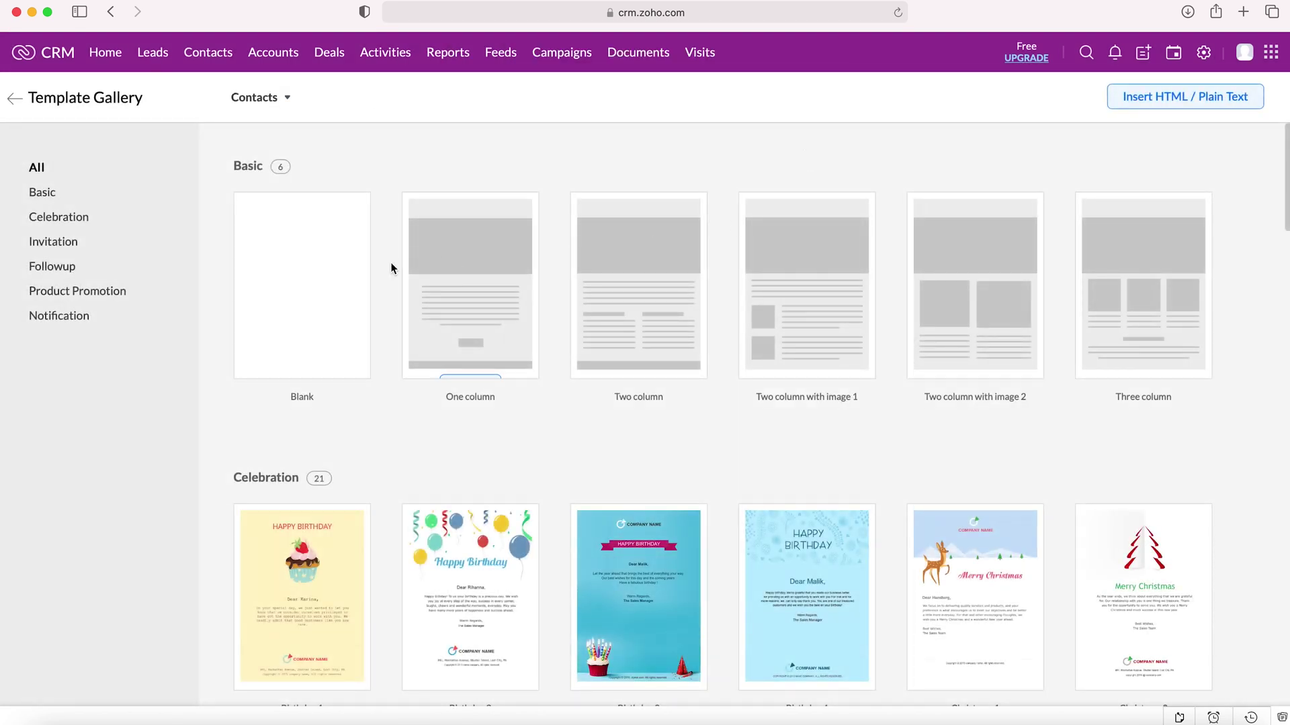
- Scroll through the Template Gallery to review the Basic layouts and Celebration designs
mouse_move(434, 262)
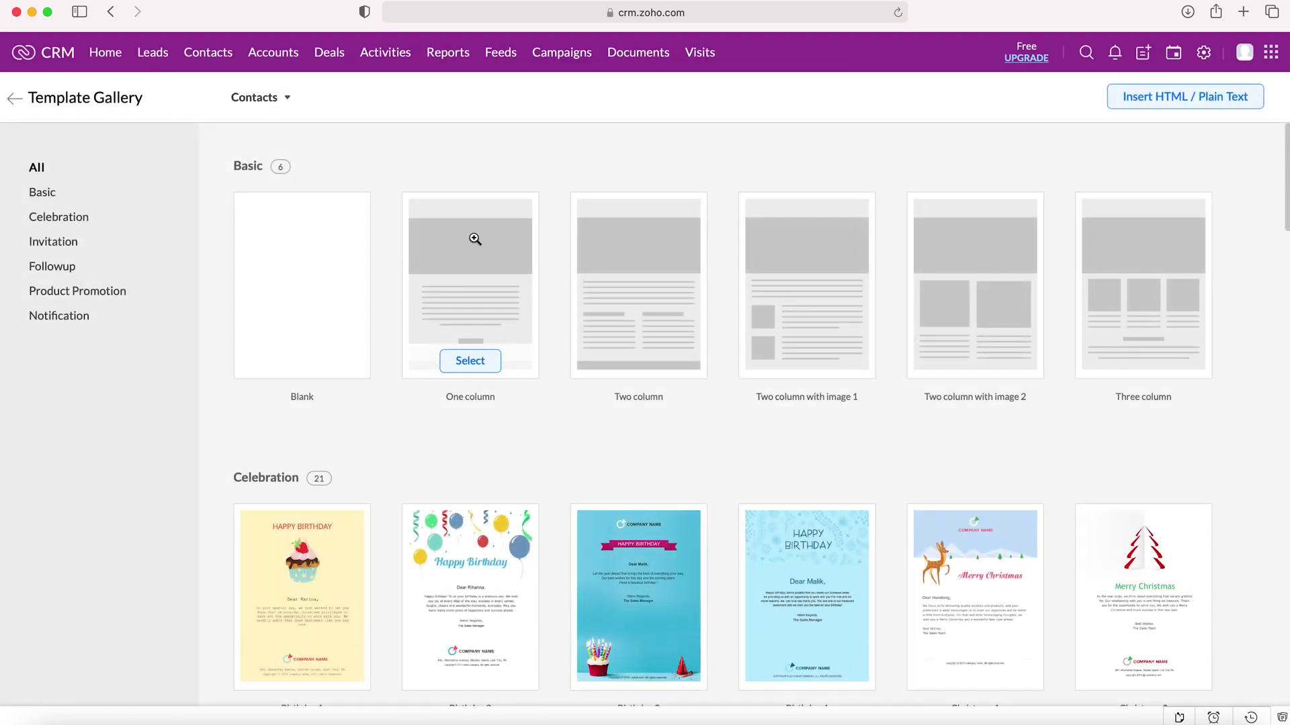
scroll(589, 438, "down", 3)
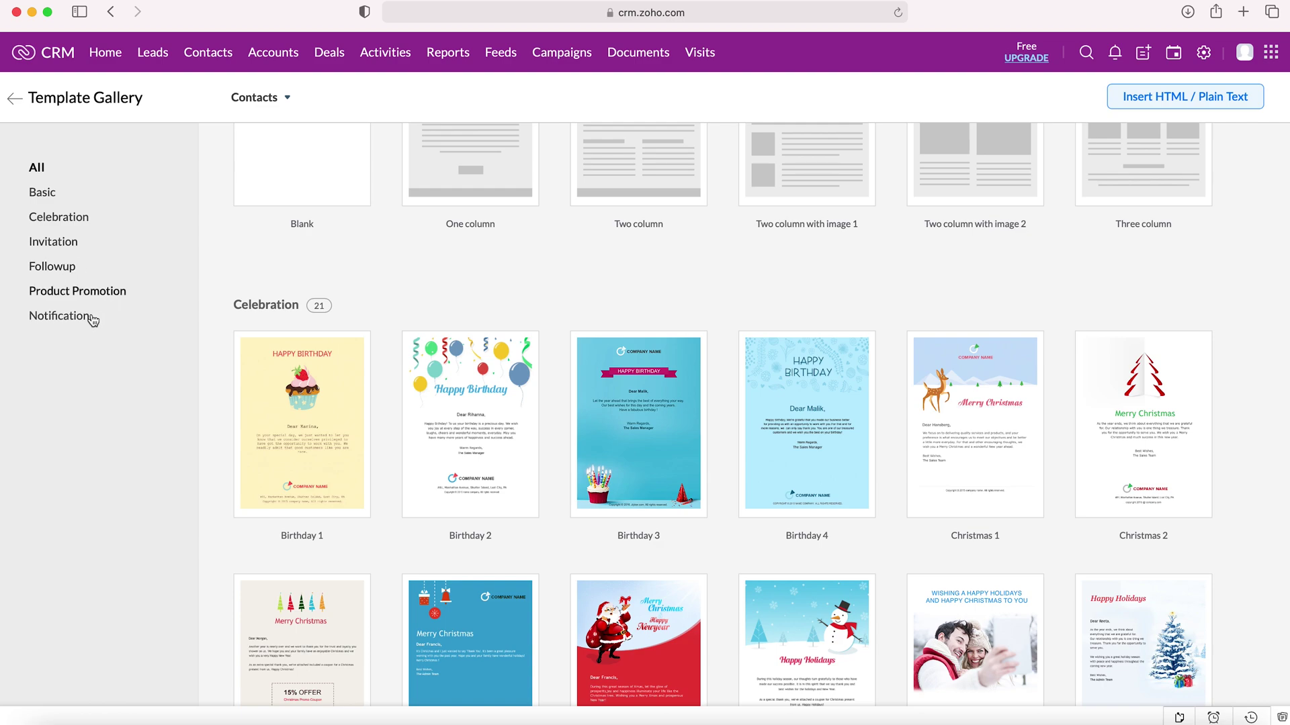
scroll(440, 343, "down", 15)
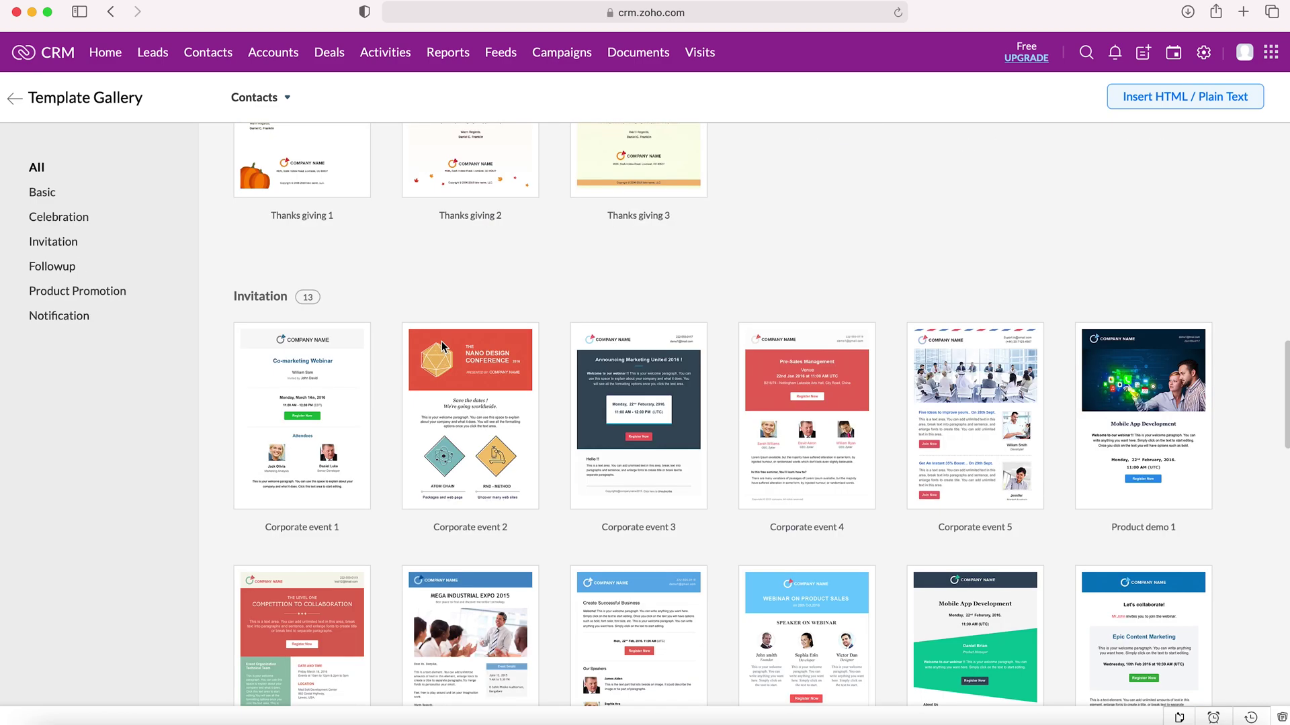
scroll(441, 346, "down", 15)
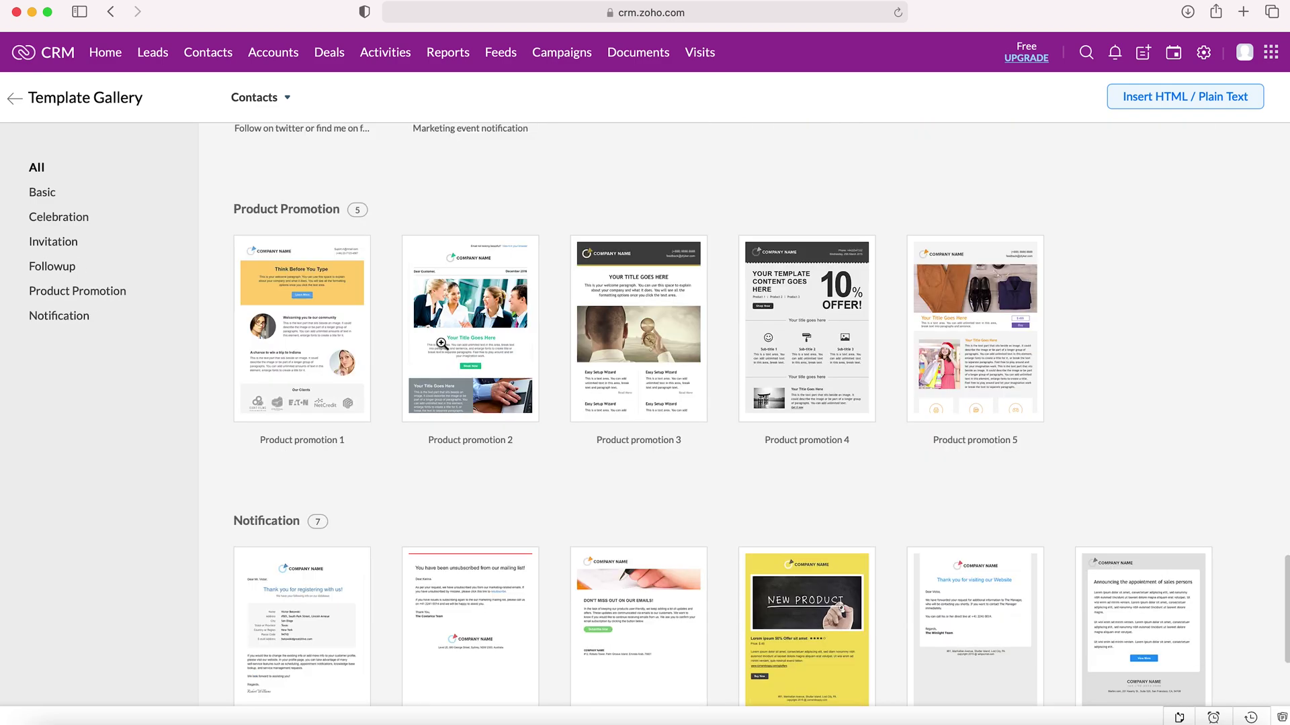
scroll(440, 343, "down", 5)
scroll(438, 338, "up", 15)
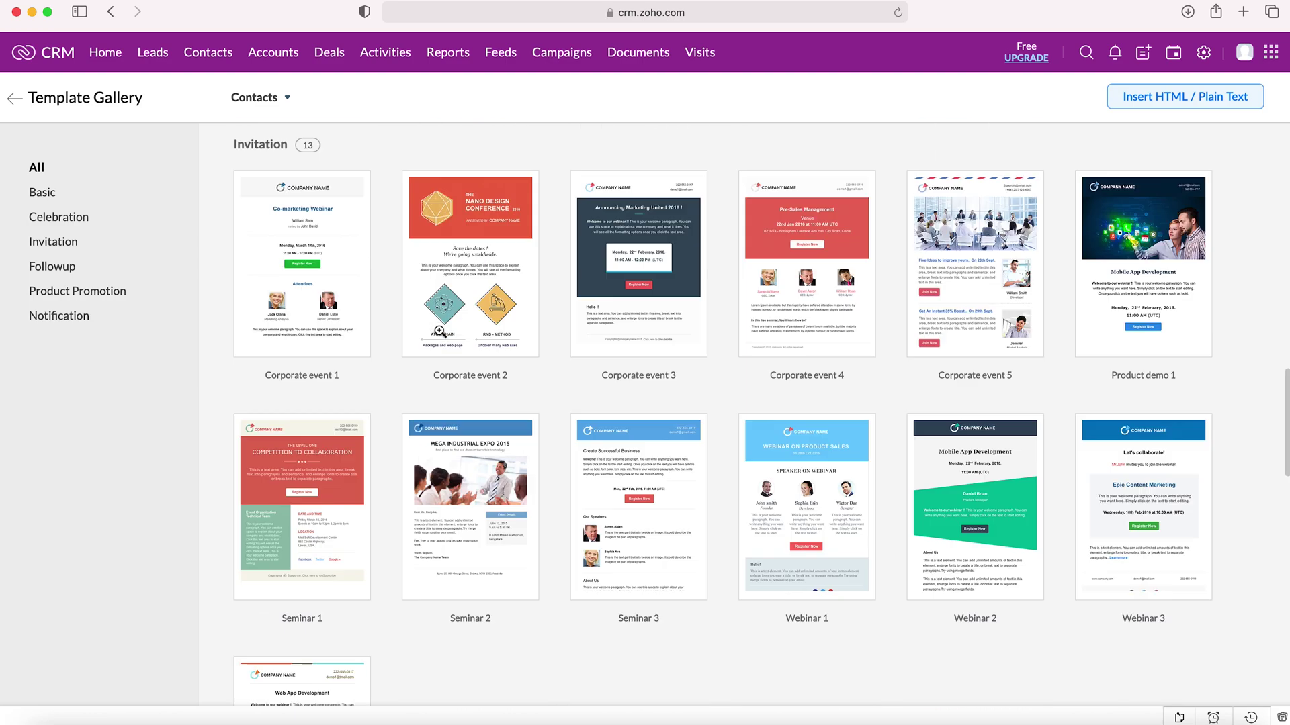
scroll(439, 333, "up", 15)
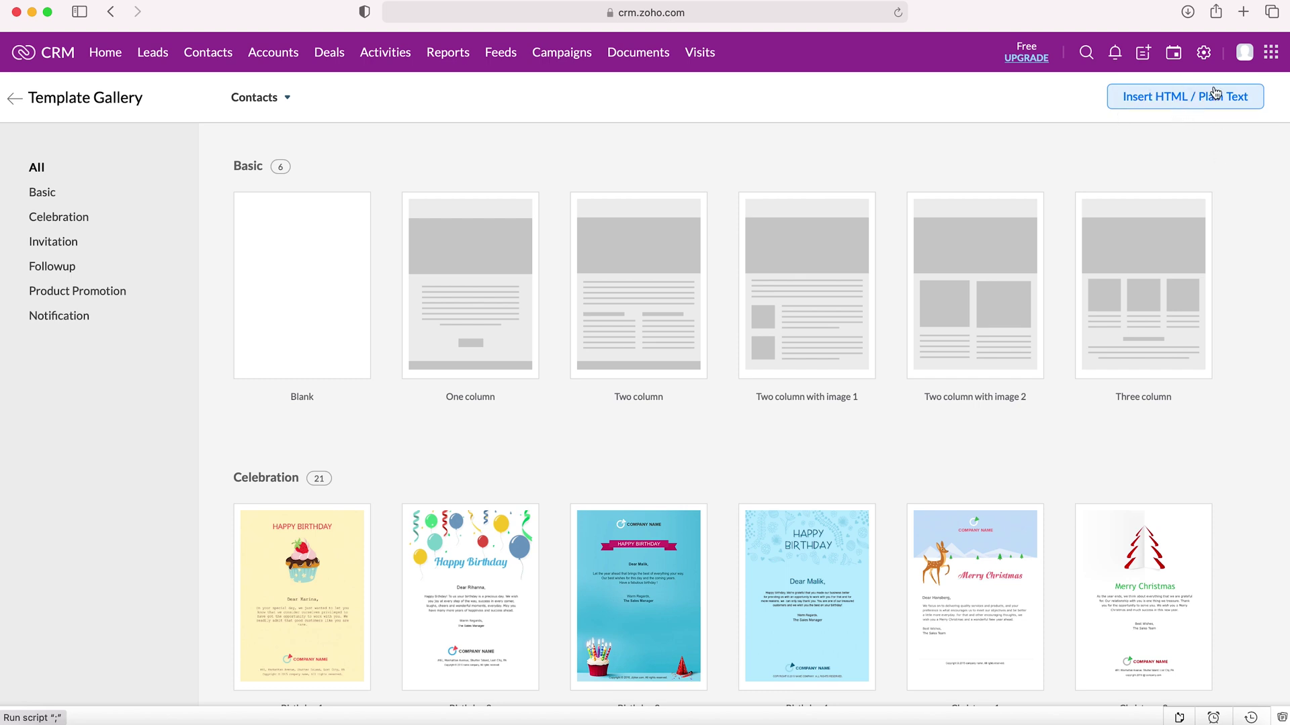
mouse_move(303, 294)
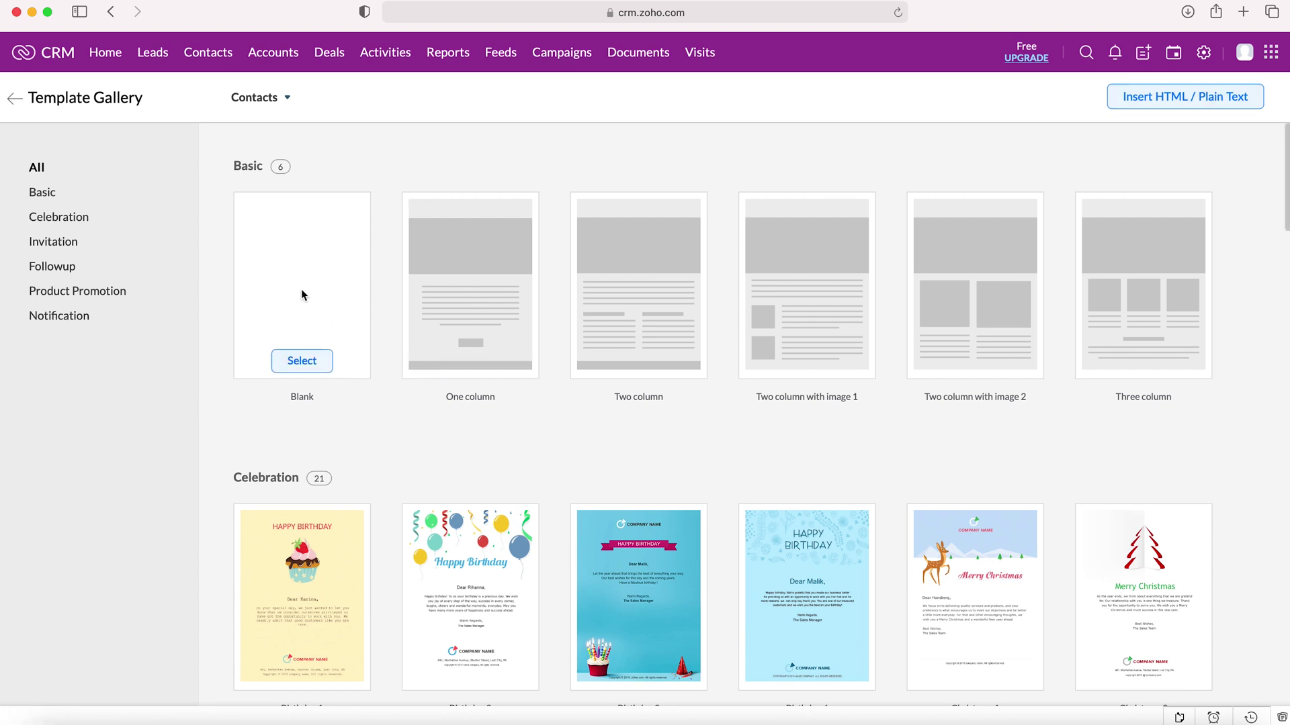
- Pick the Blank layout and name the template 'Contact Added'
left_click(302, 361)
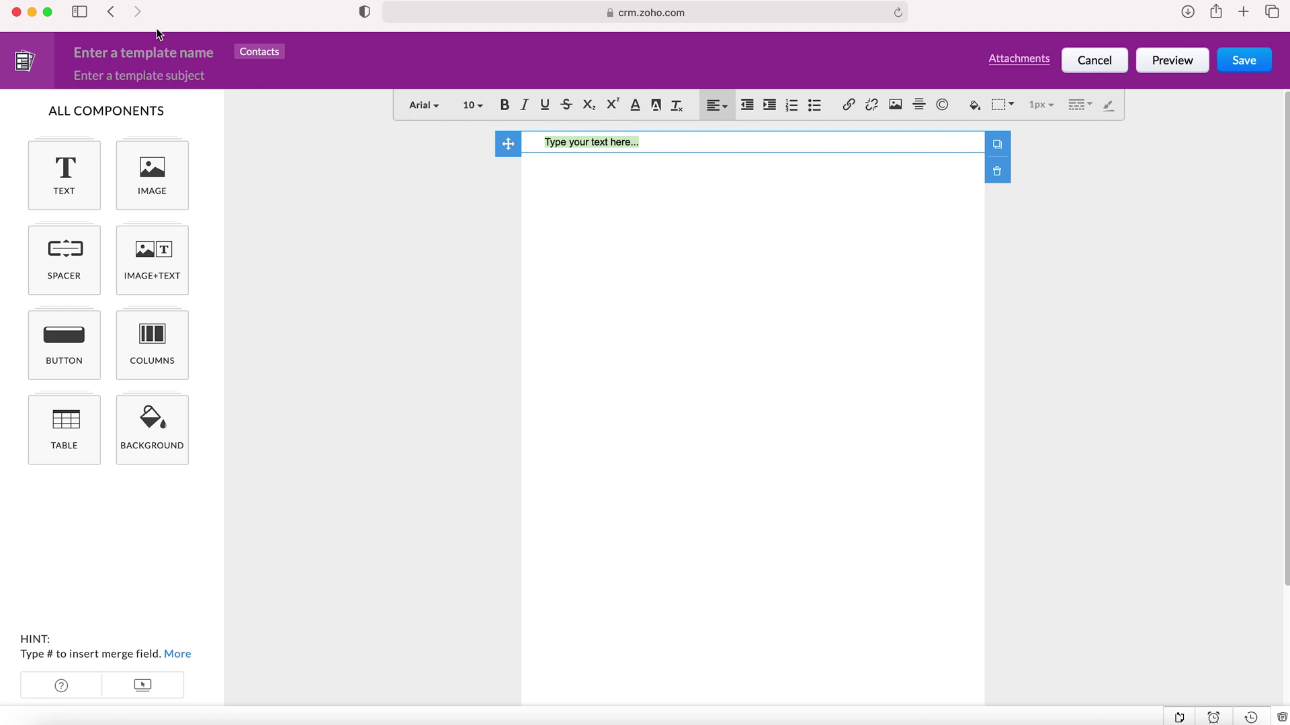
left_click(150, 52)
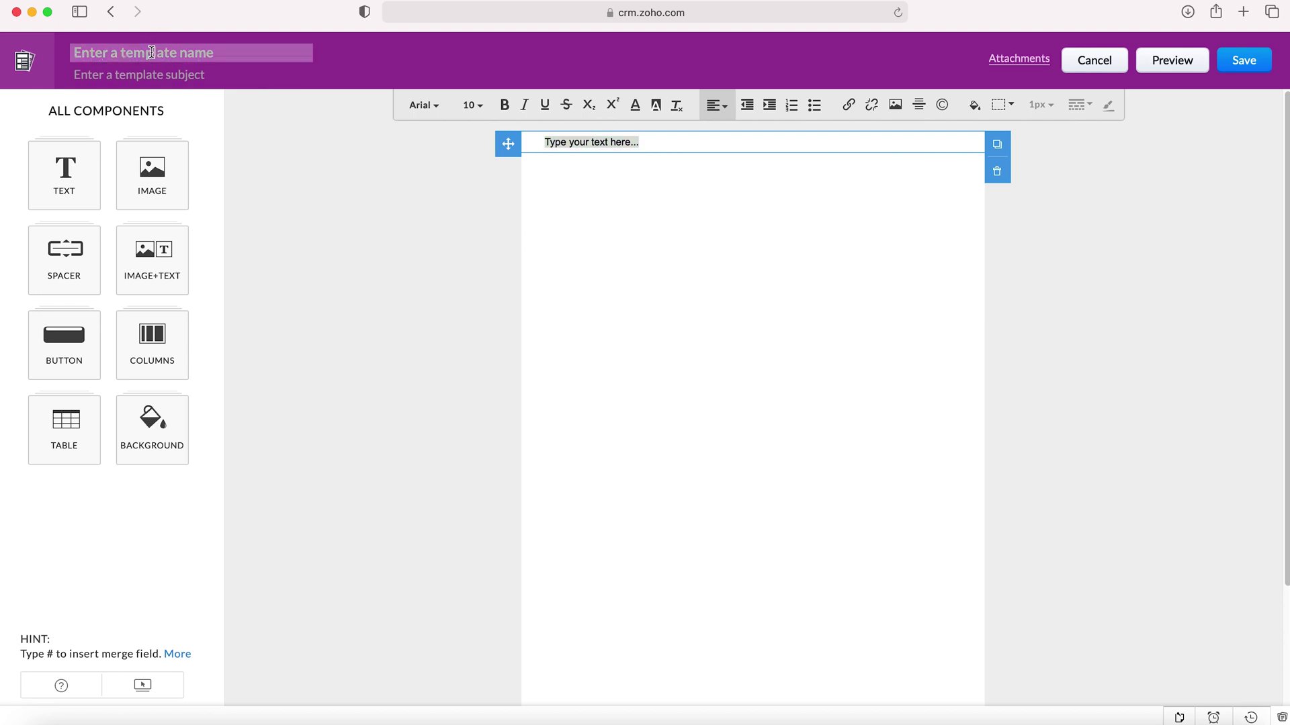
type("Contact")
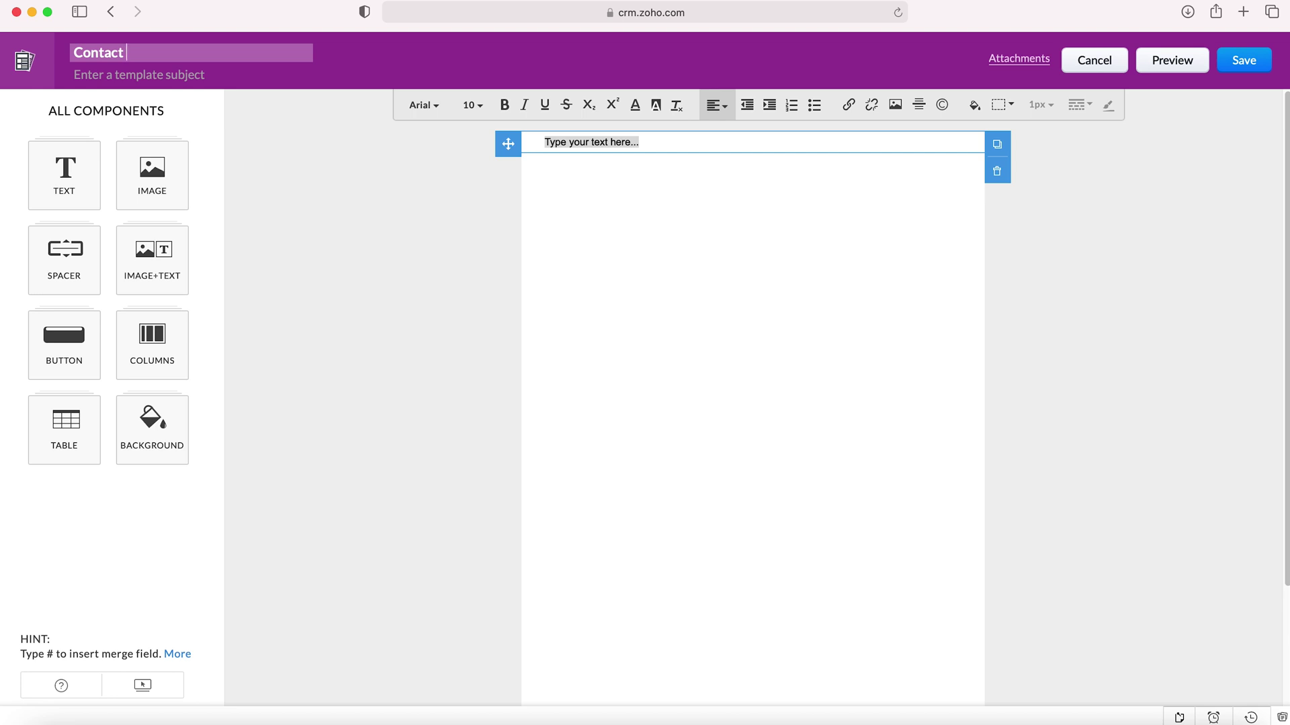
type(" Added")
left_click(319, 152)
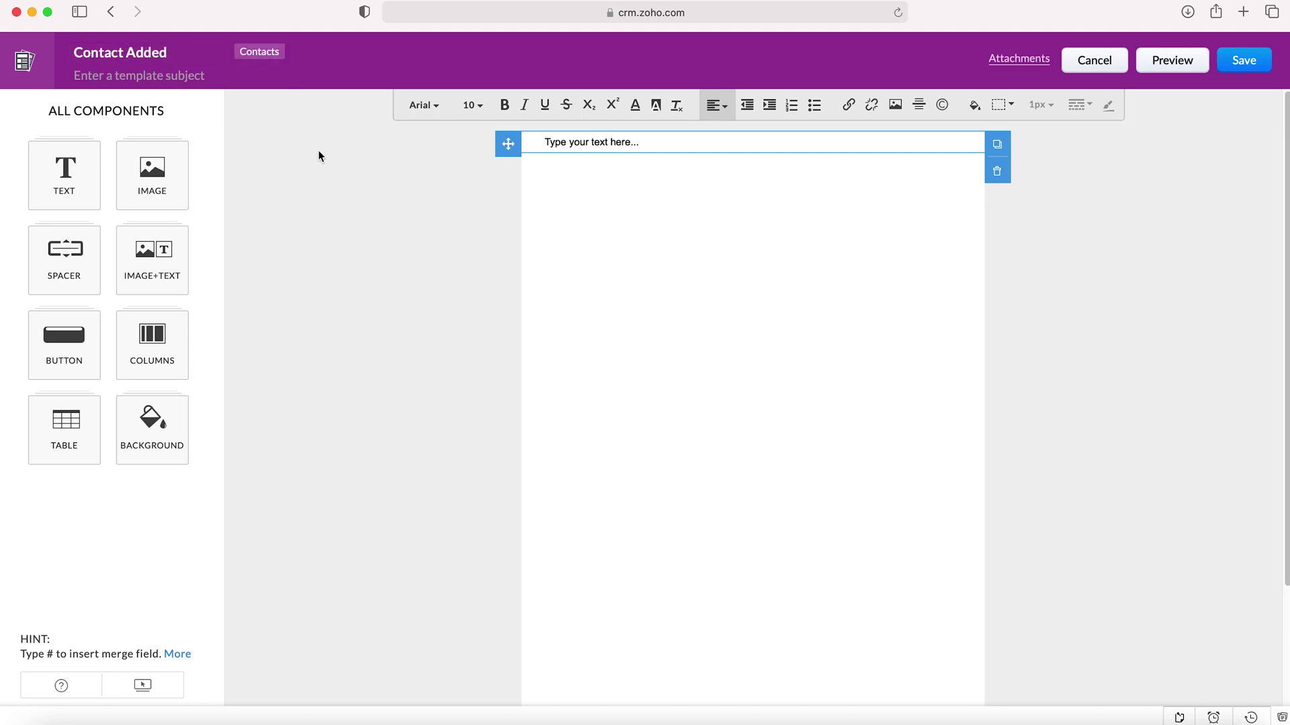
- Set the template subject line to 'Contact Added'
left_click(221, 75)
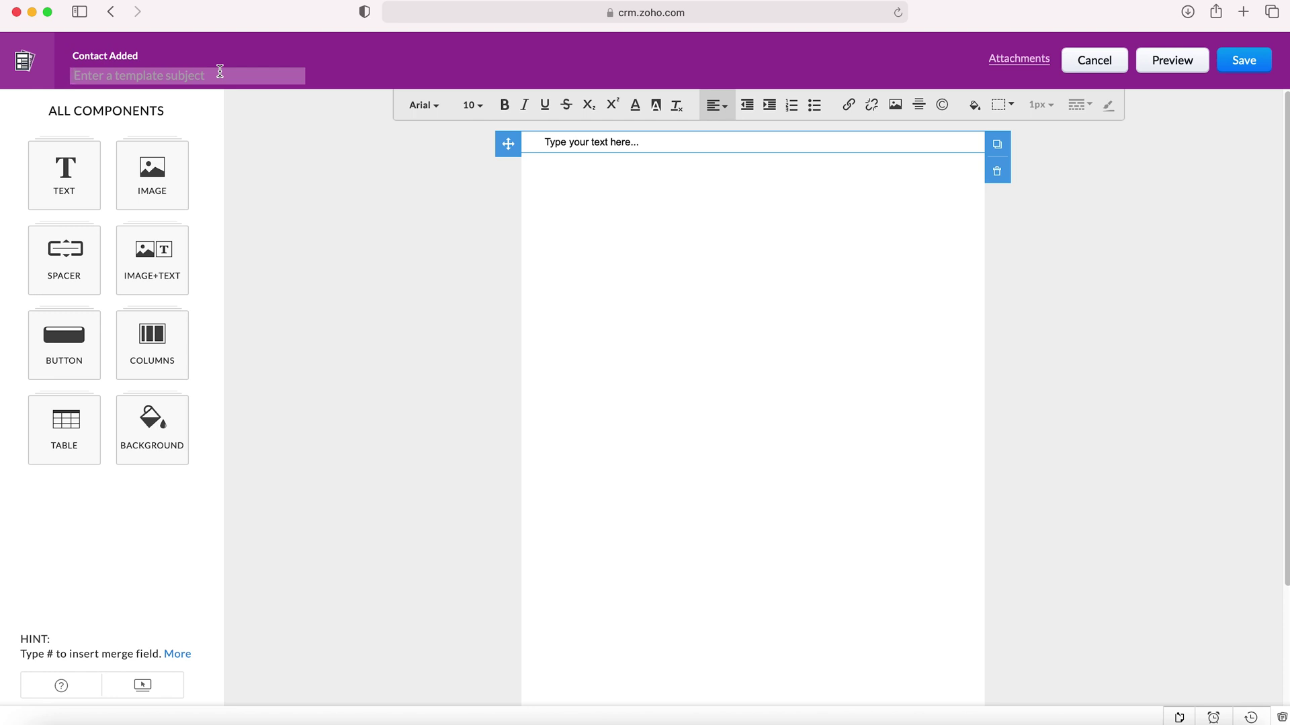
type("Contact Added")
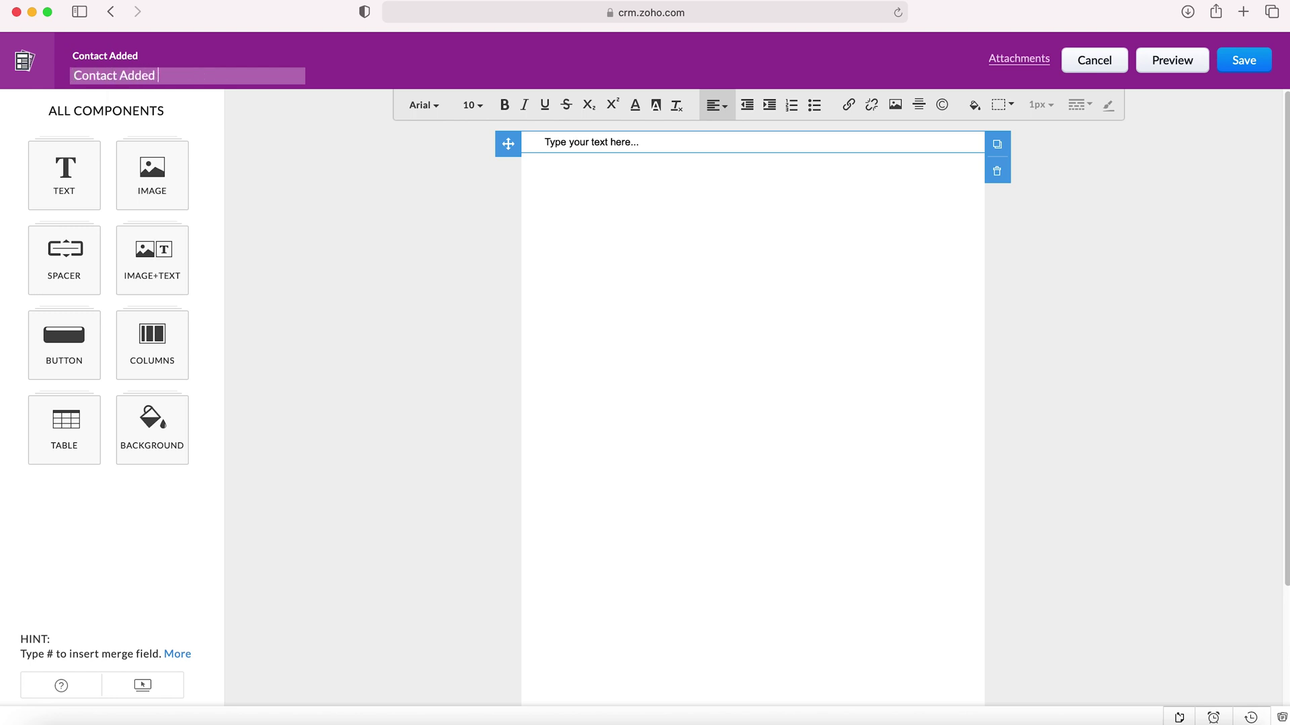
left_click(487, 301)
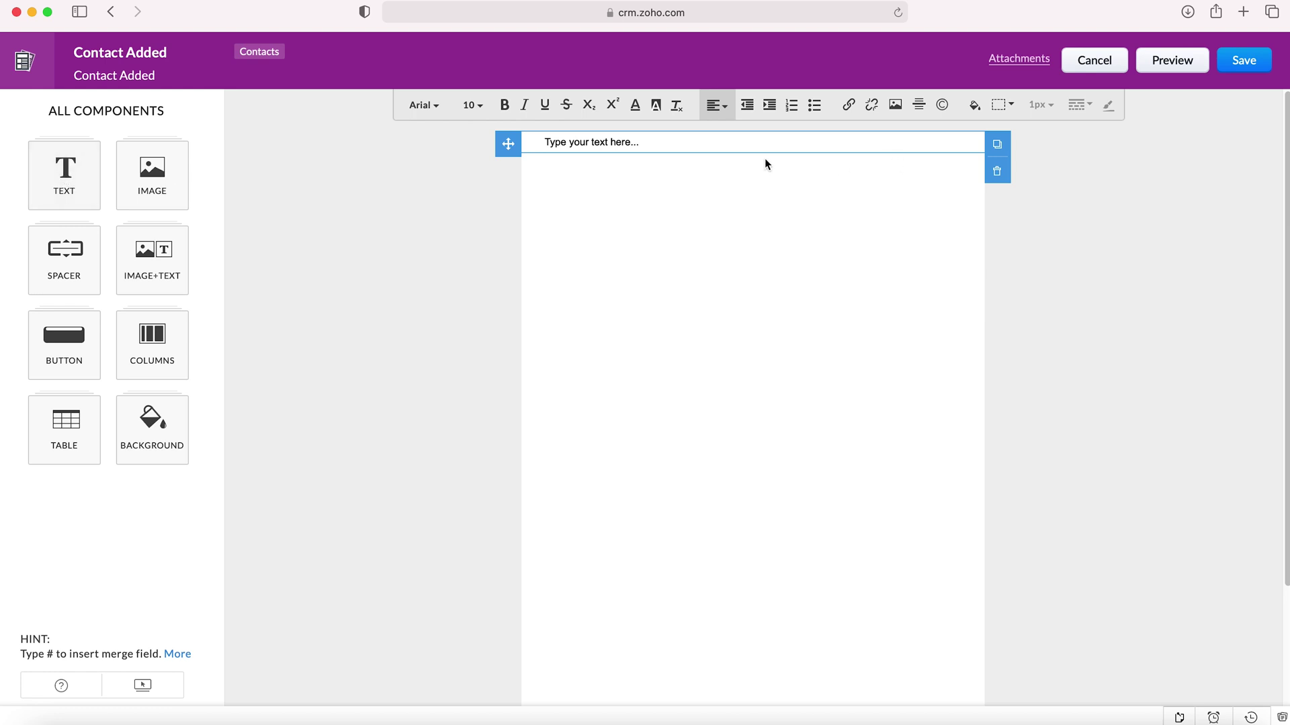
- Insert an IMAGE2 block with two side-by-side image placeholders below the opening text
left_click_drag(648, 141, 561, 139)
left_click(562, 140)
left_click(167, 174)
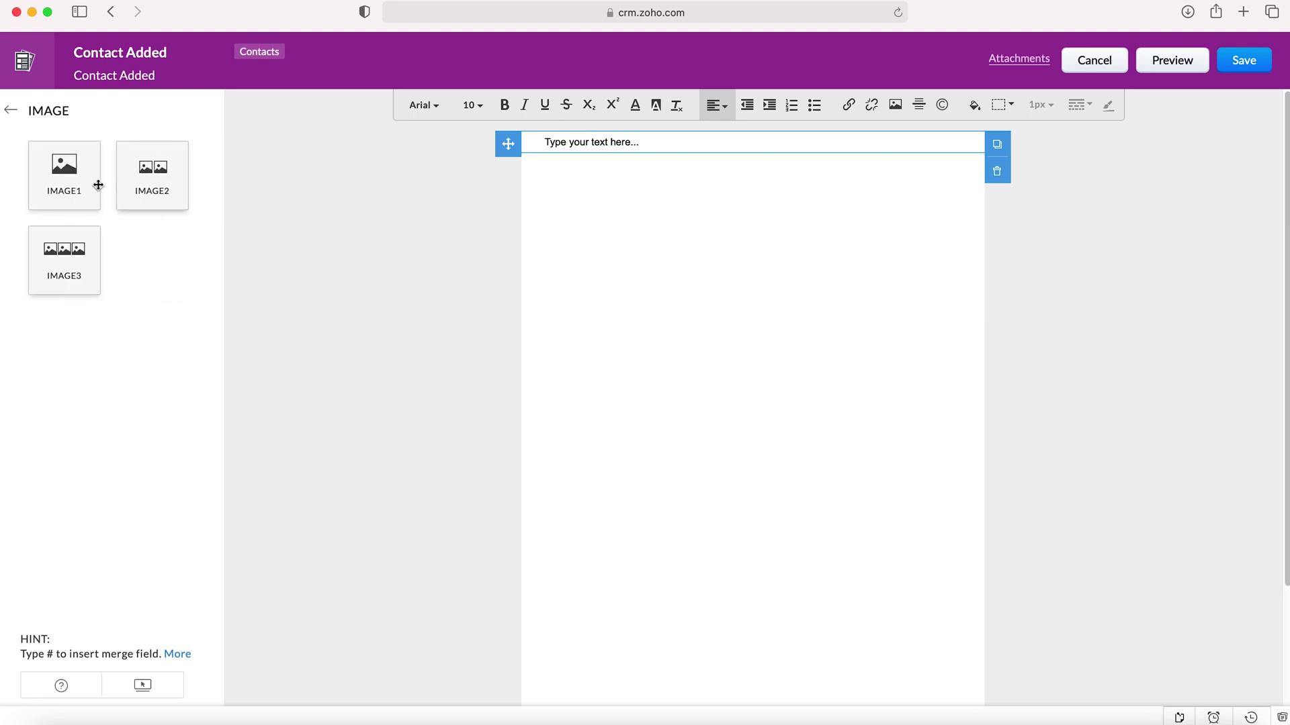
left_click(11, 110)
left_click(176, 182)
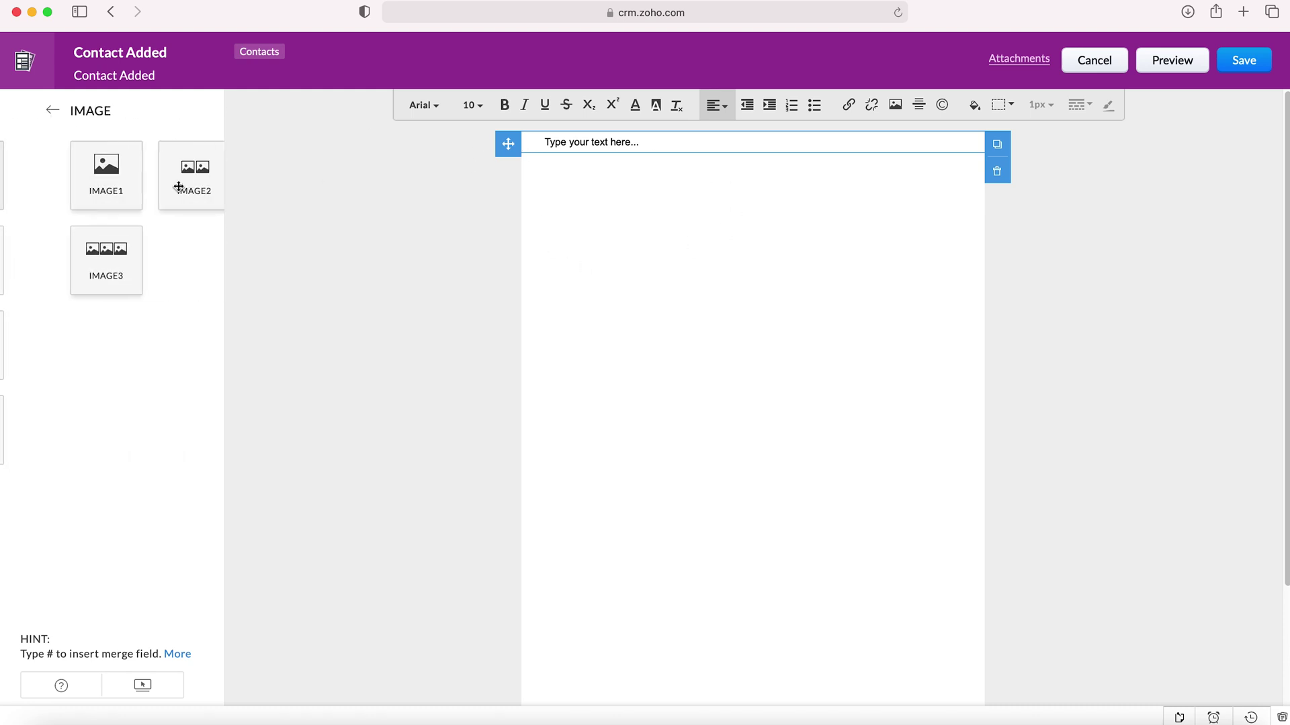
left_click(179, 168)
left_click(796, 220)
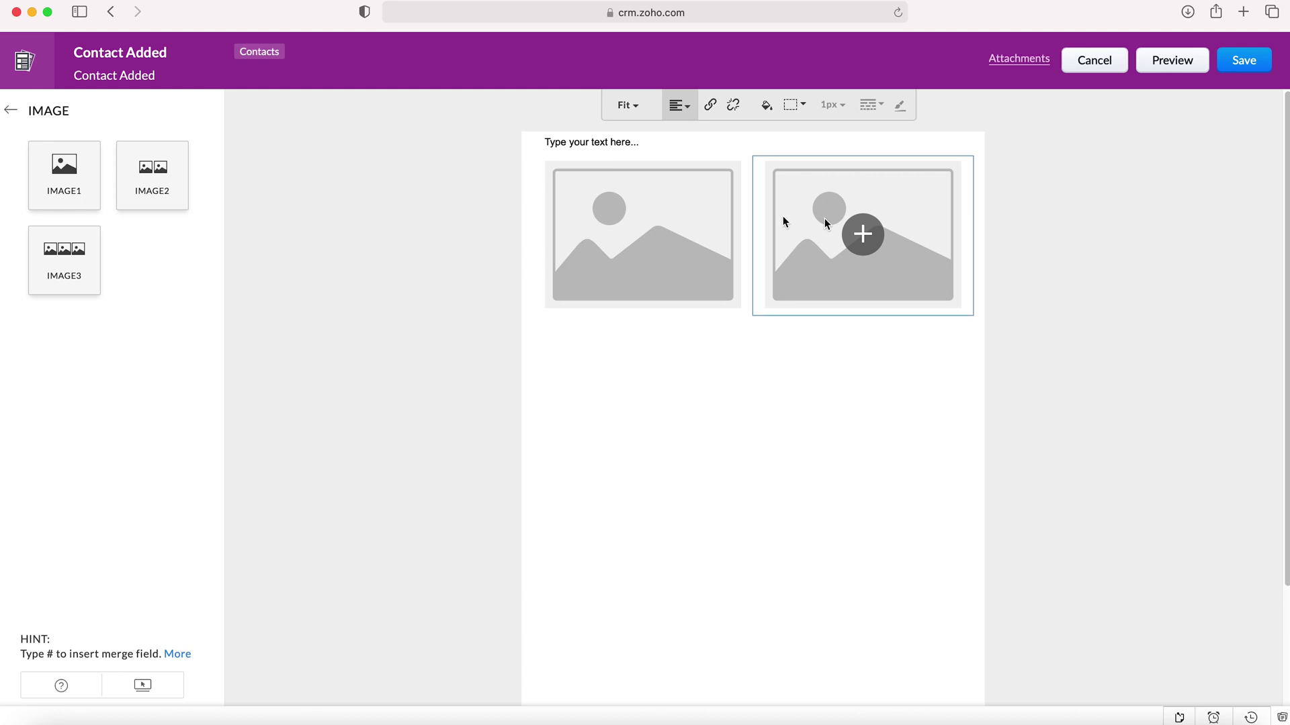
- Add a 10px spacer to the email body
left_click(685, 300)
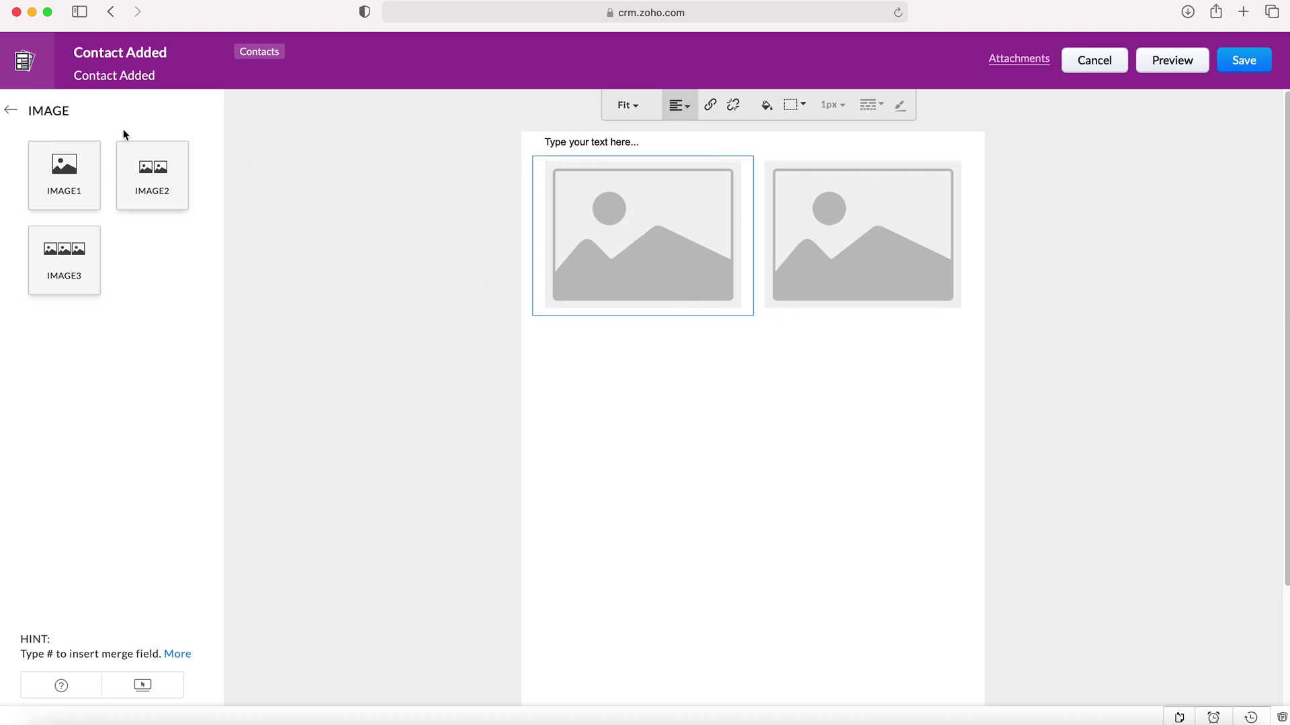
left_click(10, 111)
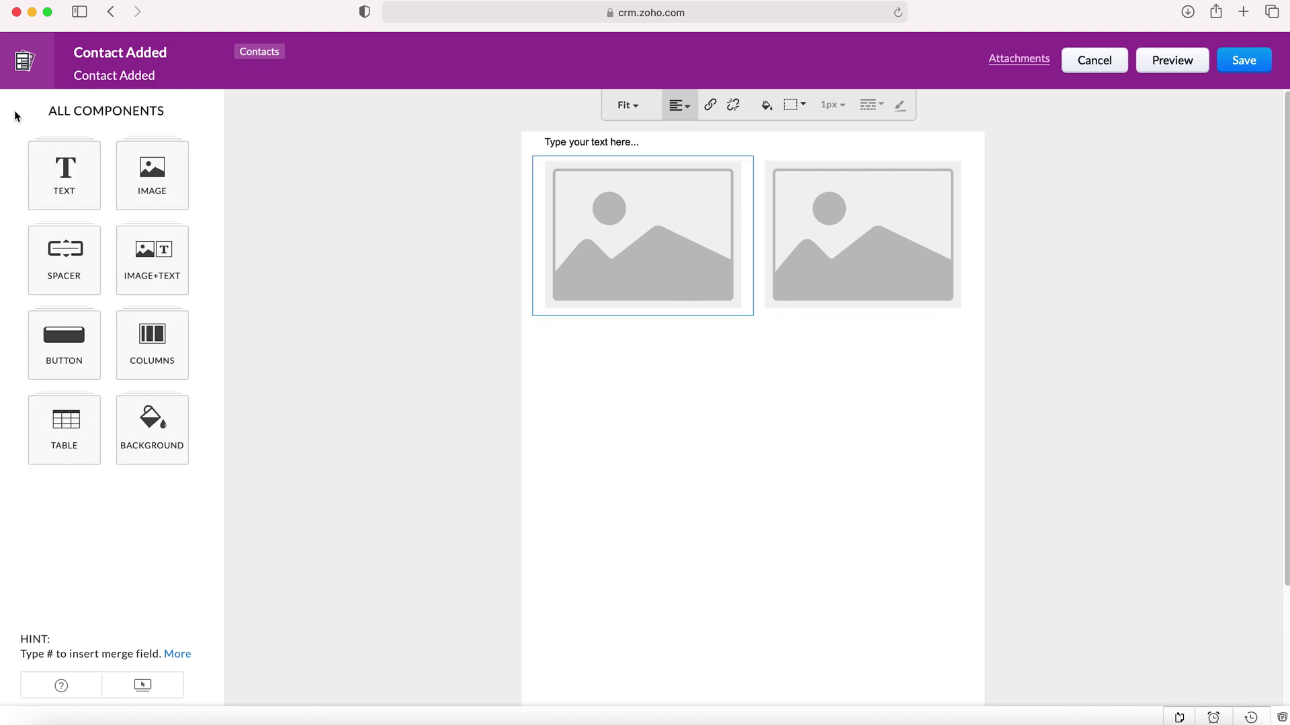
left_click(67, 269)
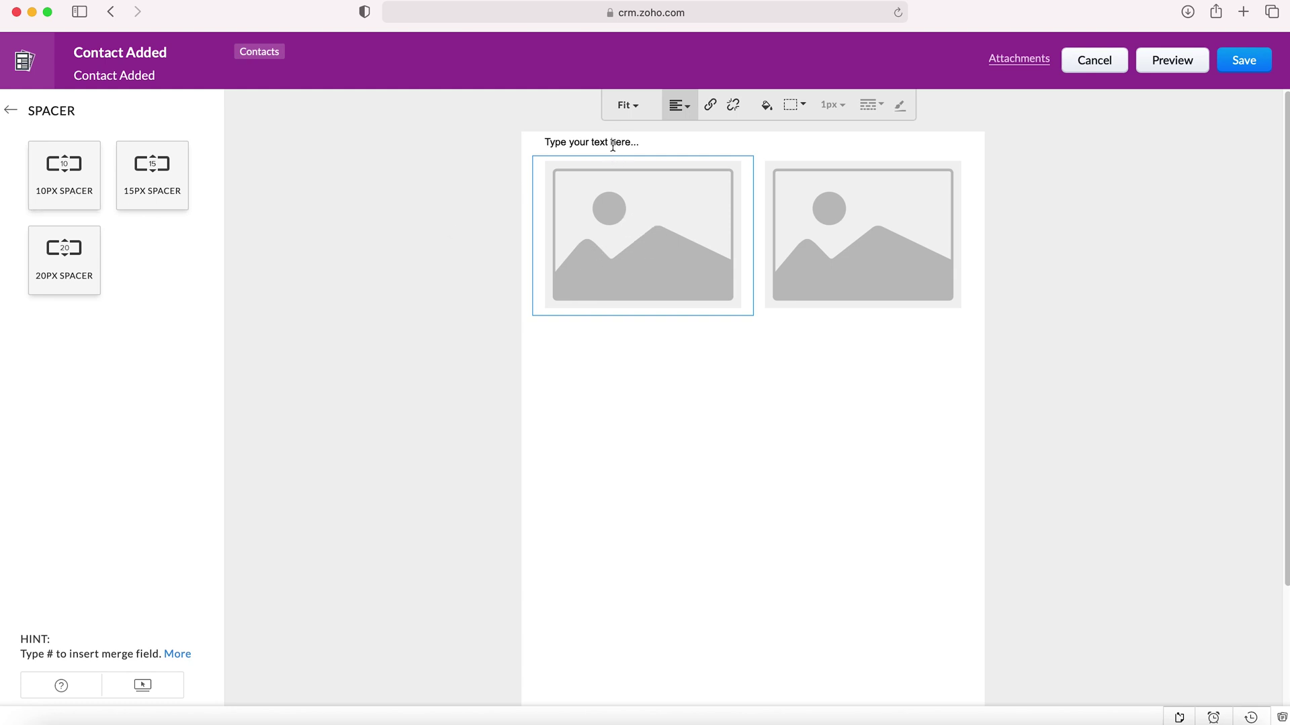
left_click_drag(69, 162, 617, 138)
left_click(81, 173)
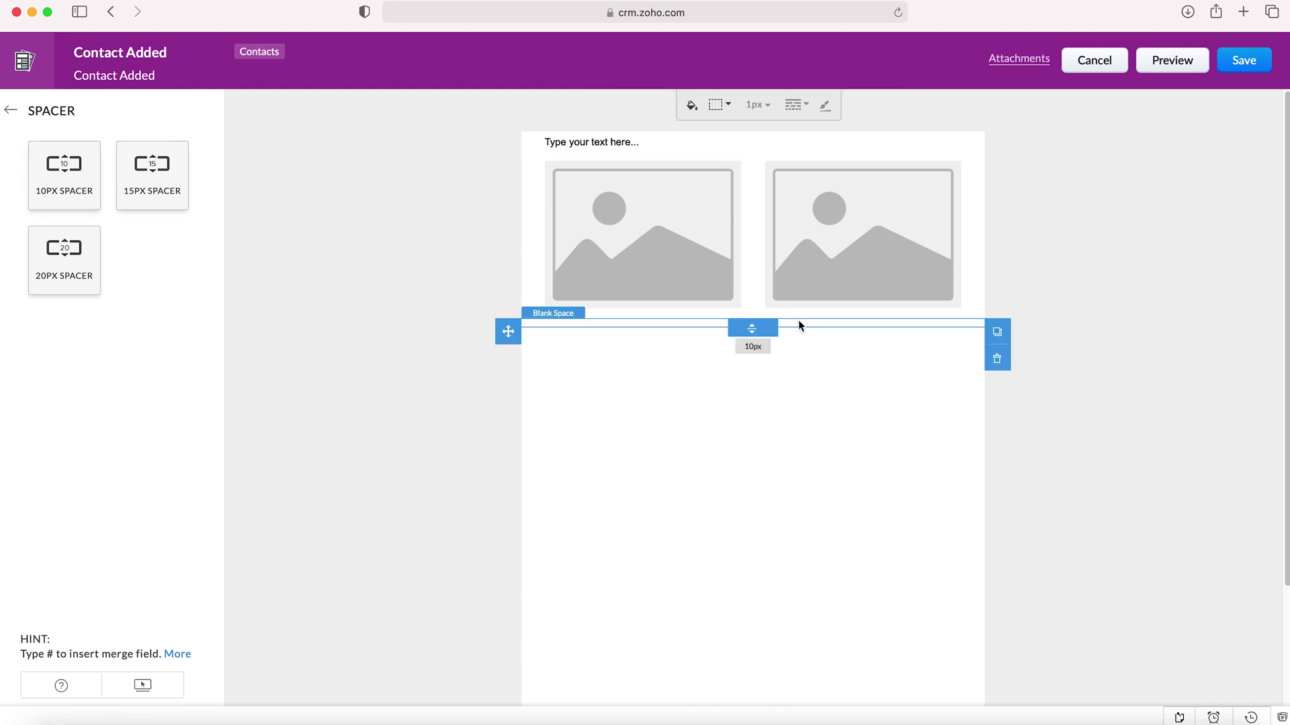
- Move the spacer above the image row and resize it to 61px tall
left_click_drag(753, 329, 756, 427)
left_click_drag(507, 331, 502, 190)
left_click(714, 357)
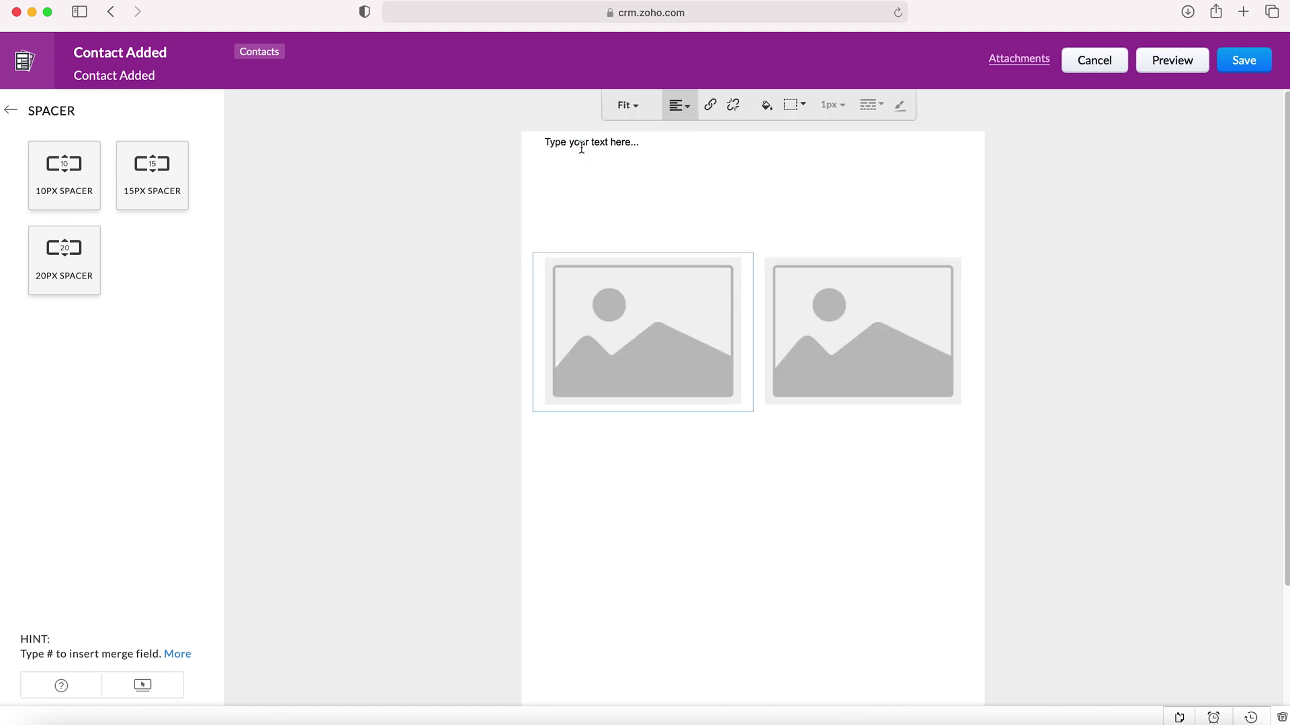
left_click(625, 172)
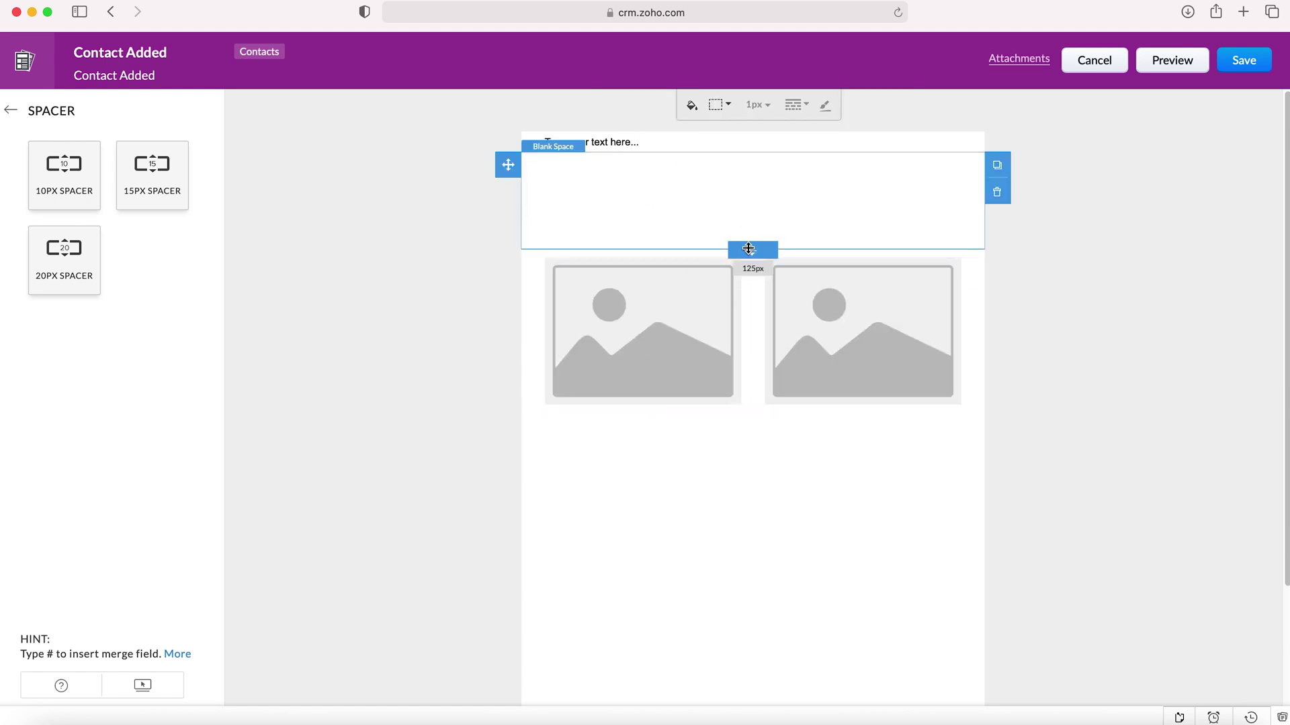
left_click_drag(751, 250, 737, 204)
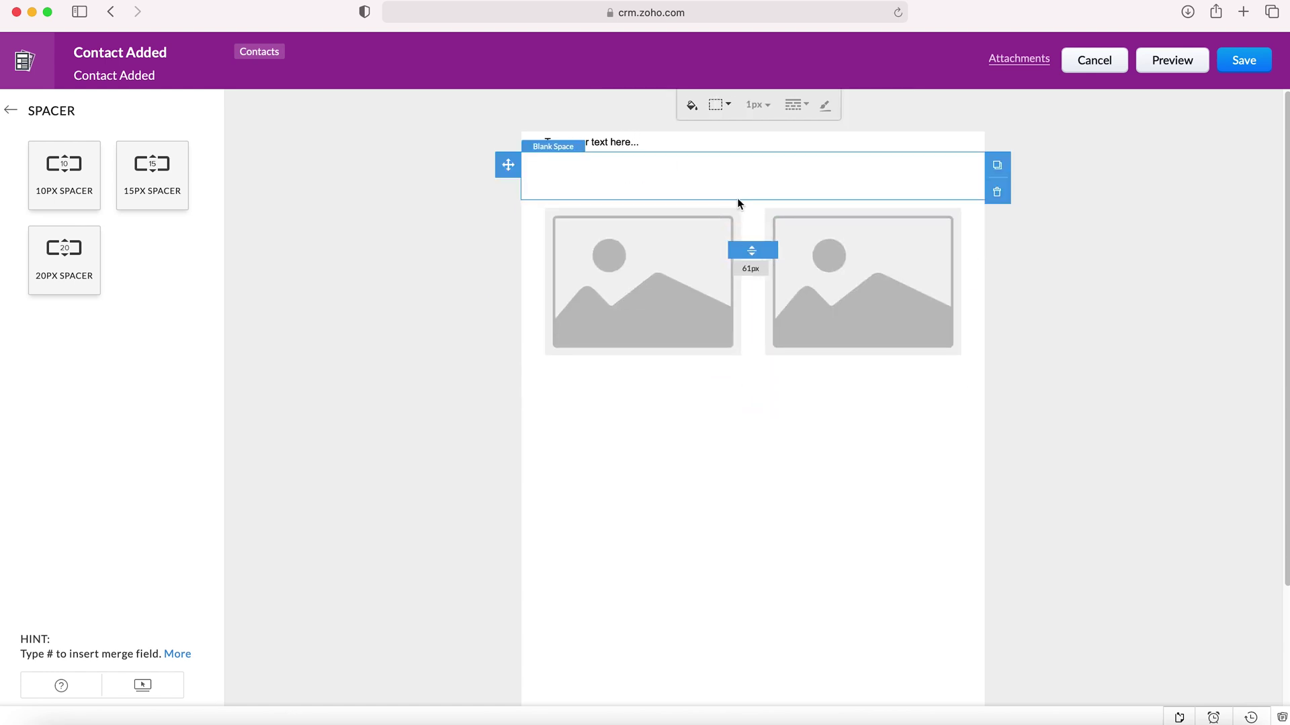
left_click(13, 113)
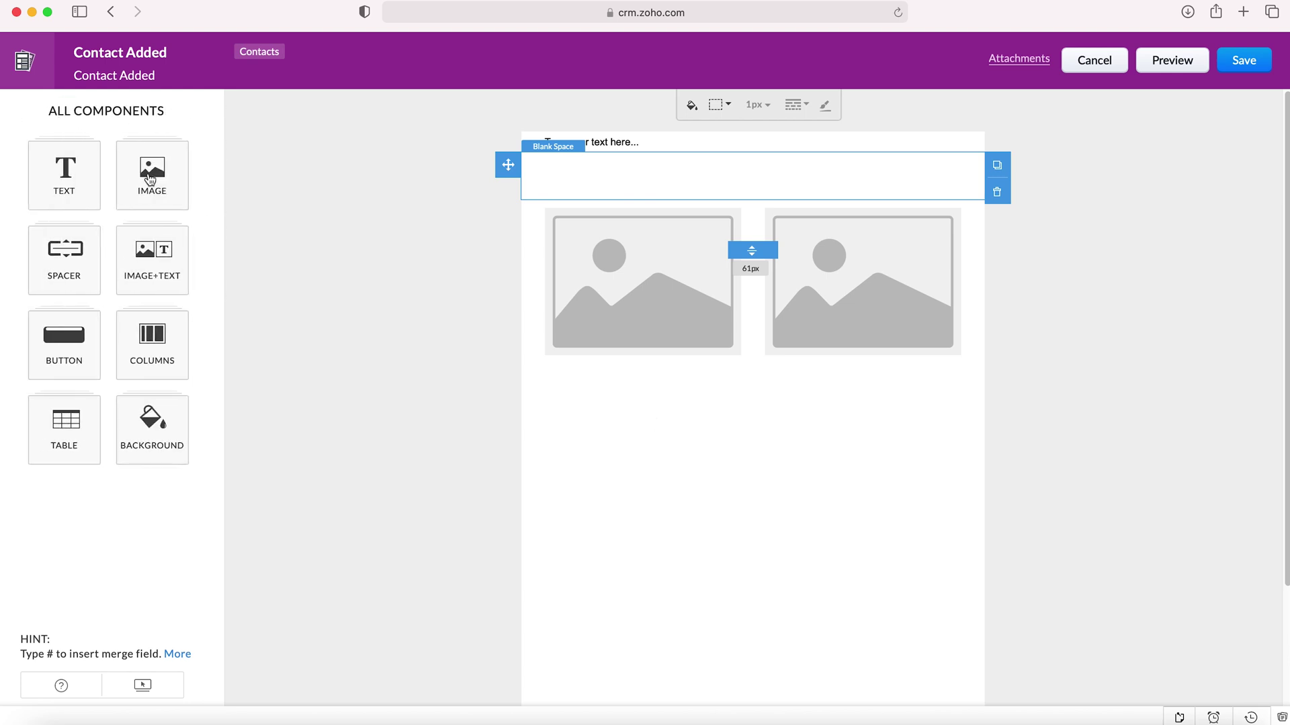
left_click(146, 255)
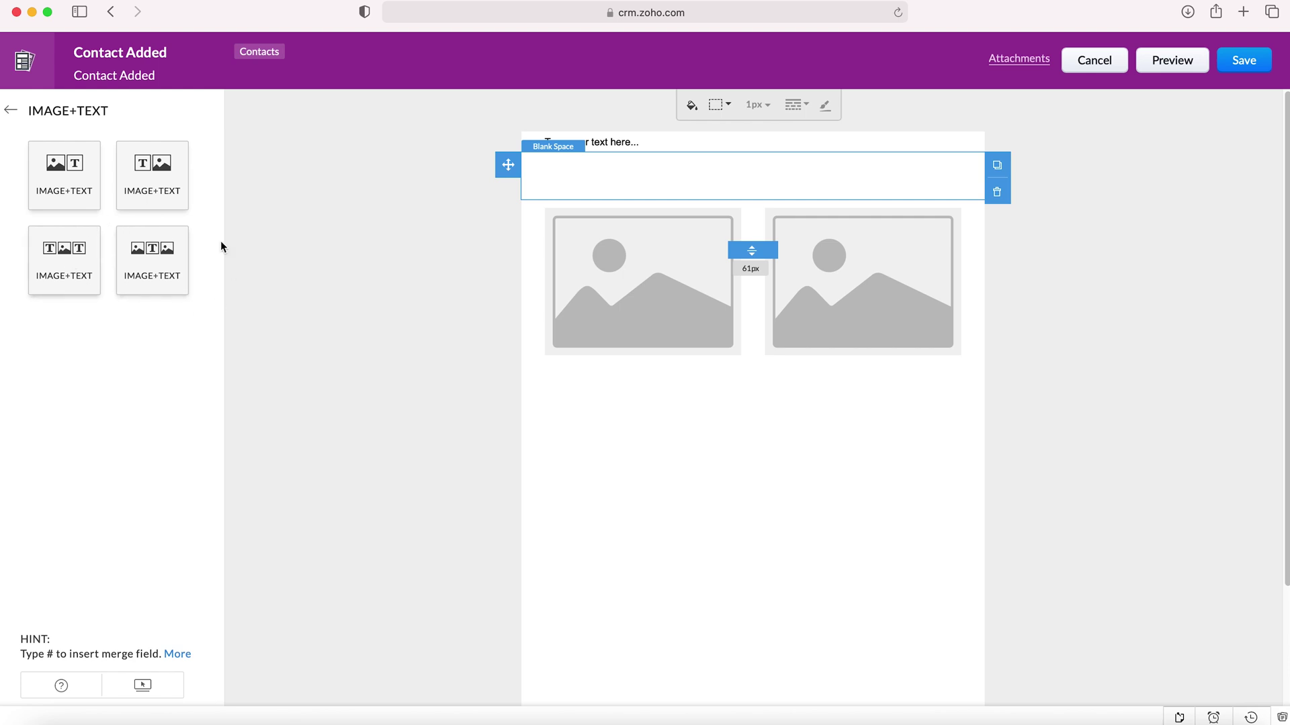
left_click(11, 110)
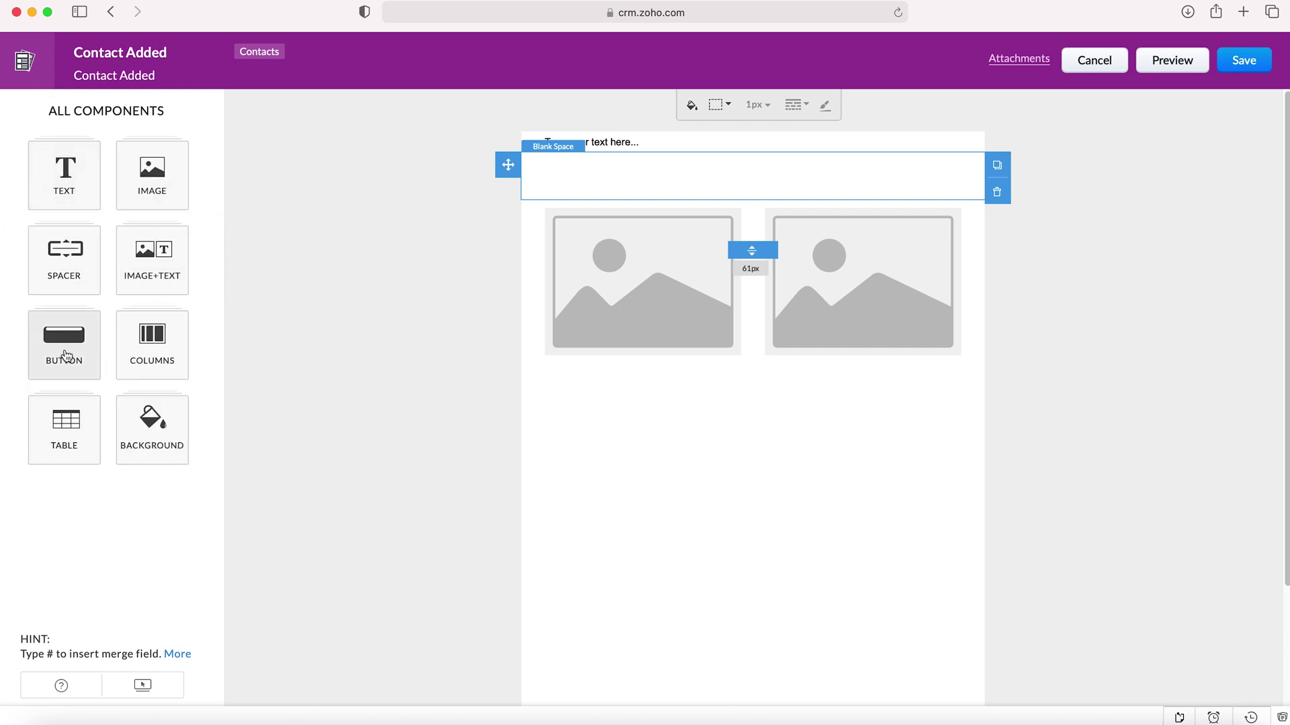
left_click(71, 344)
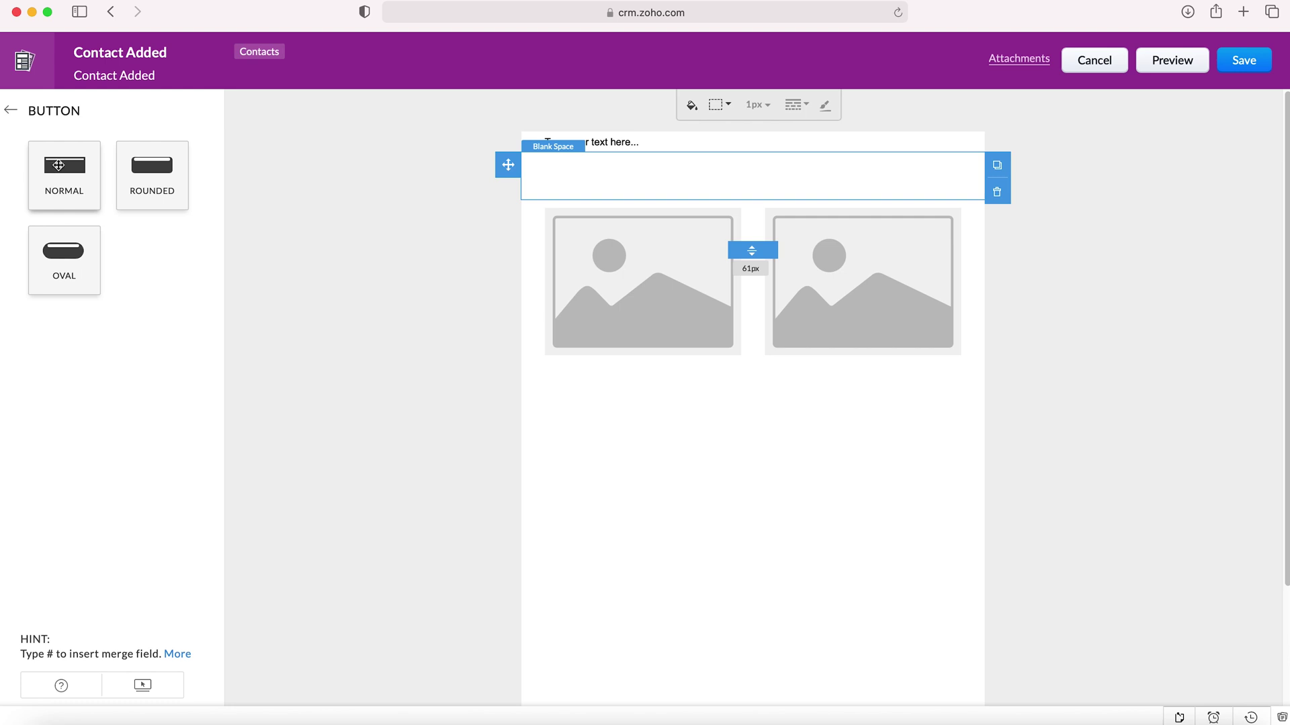
left_click_drag(58, 167, 638, 409)
left_click(605, 168)
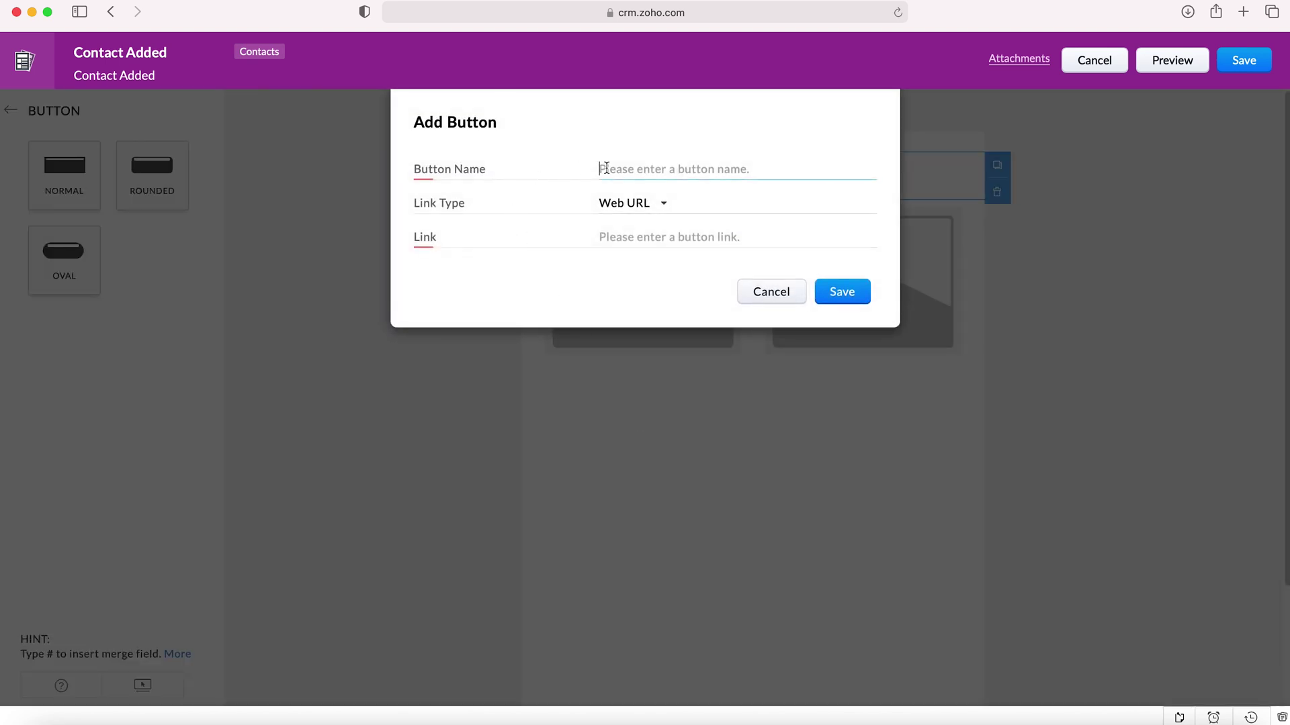
left_click(650, 202)
left_click(649, 202)
left_click(655, 237)
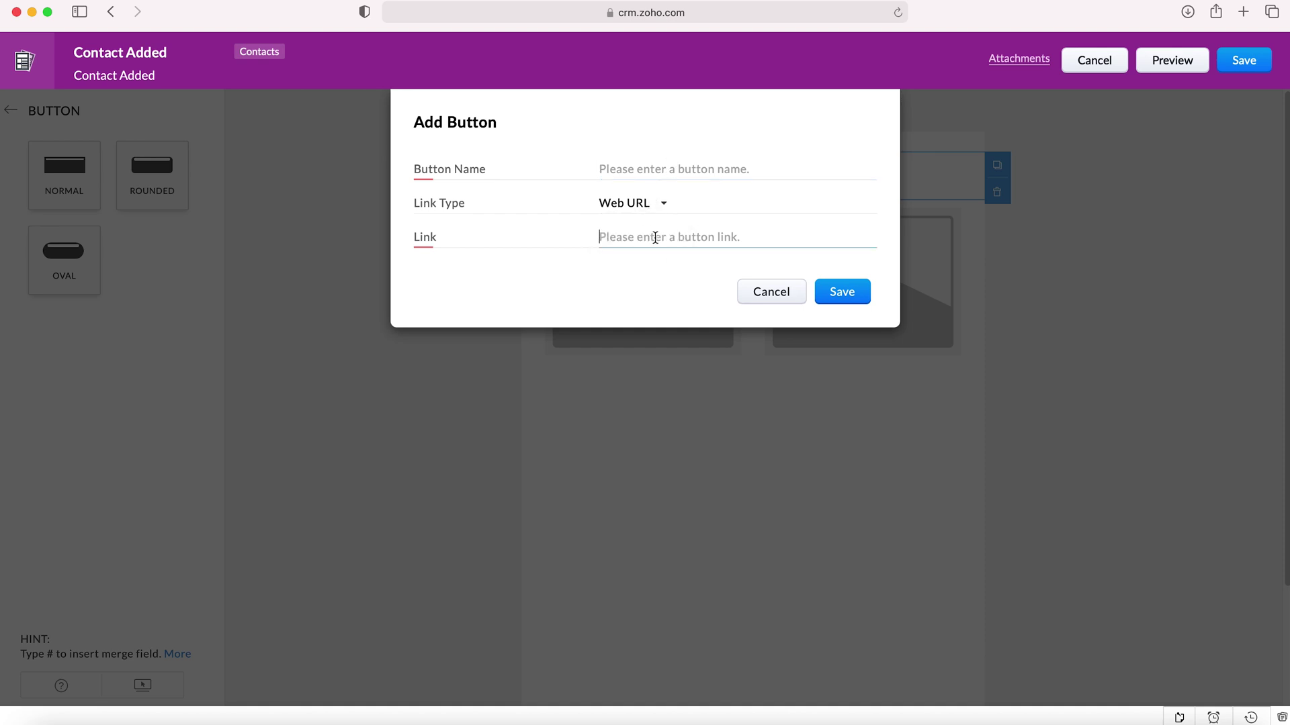
left_click(771, 289)
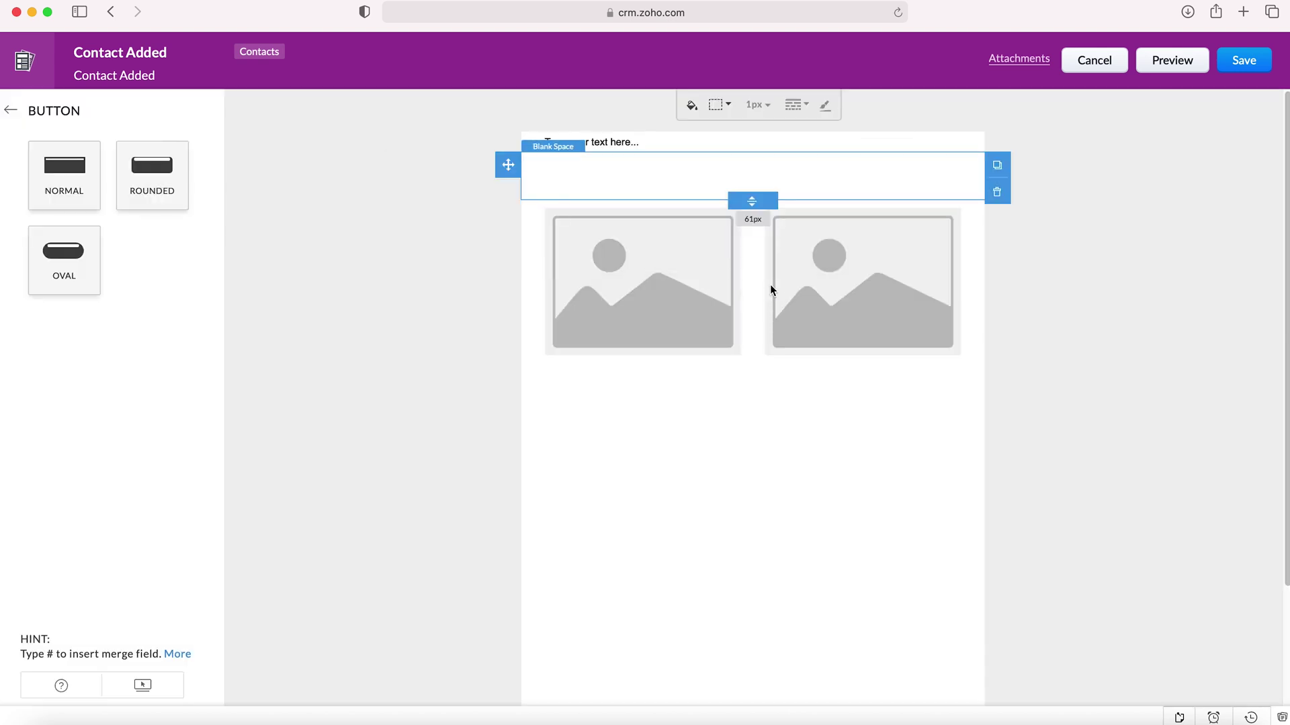
left_click(11, 109)
- Add a 3 COLUMNS text row below the two images
left_click(145, 374)
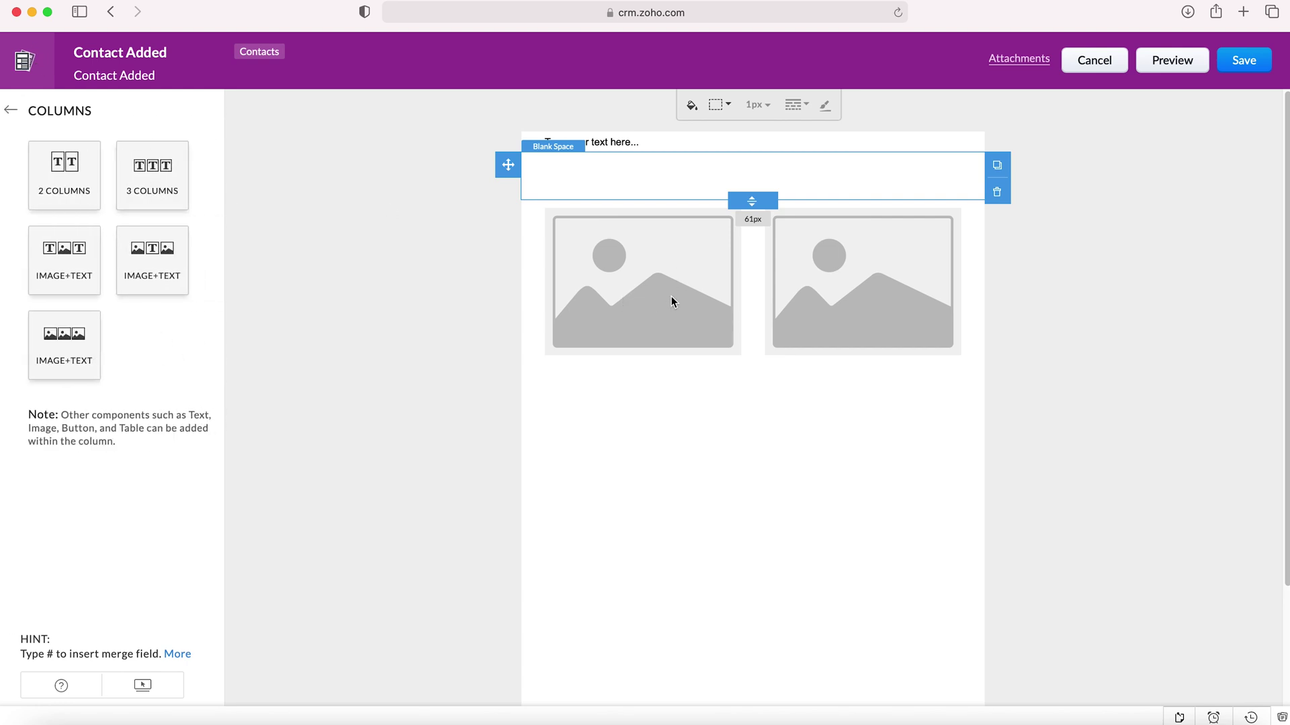
left_click_drag(173, 170, 194, 221)
left_click_drag(173, 161, 544, 380)
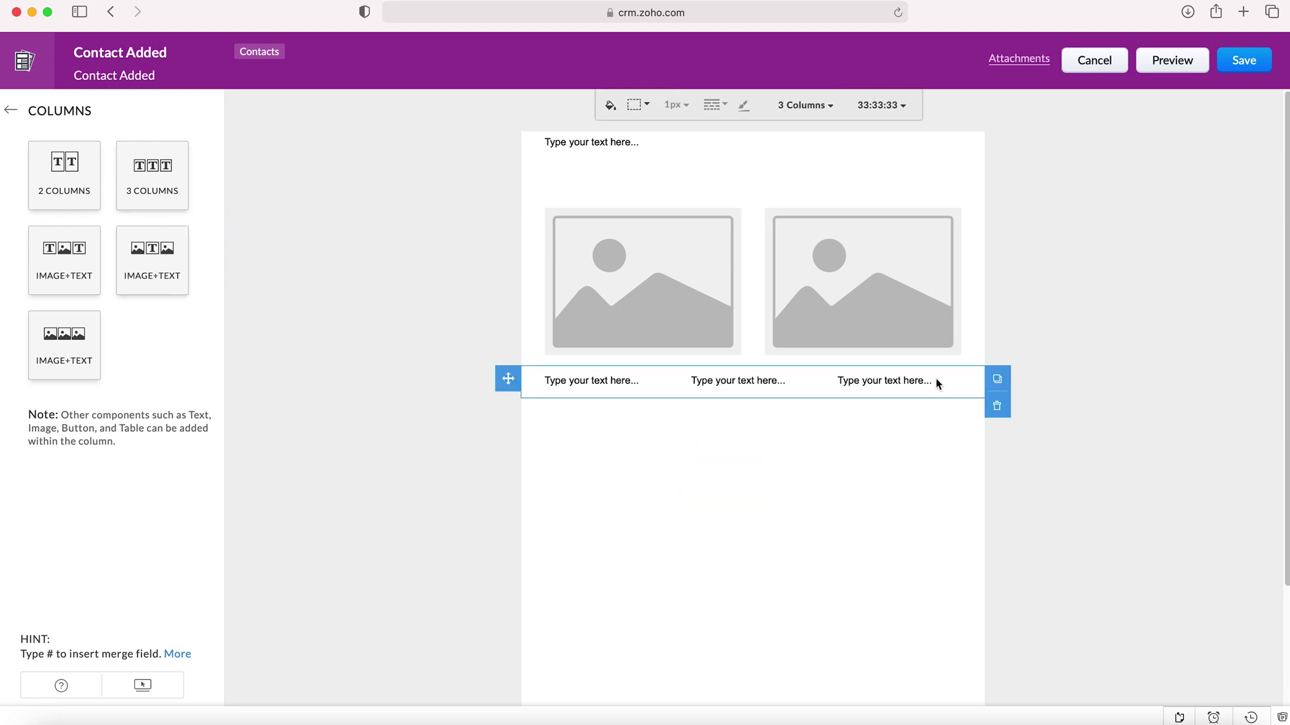
- Add a six-by-six table (MANY) under the three-column row
left_click(11, 112)
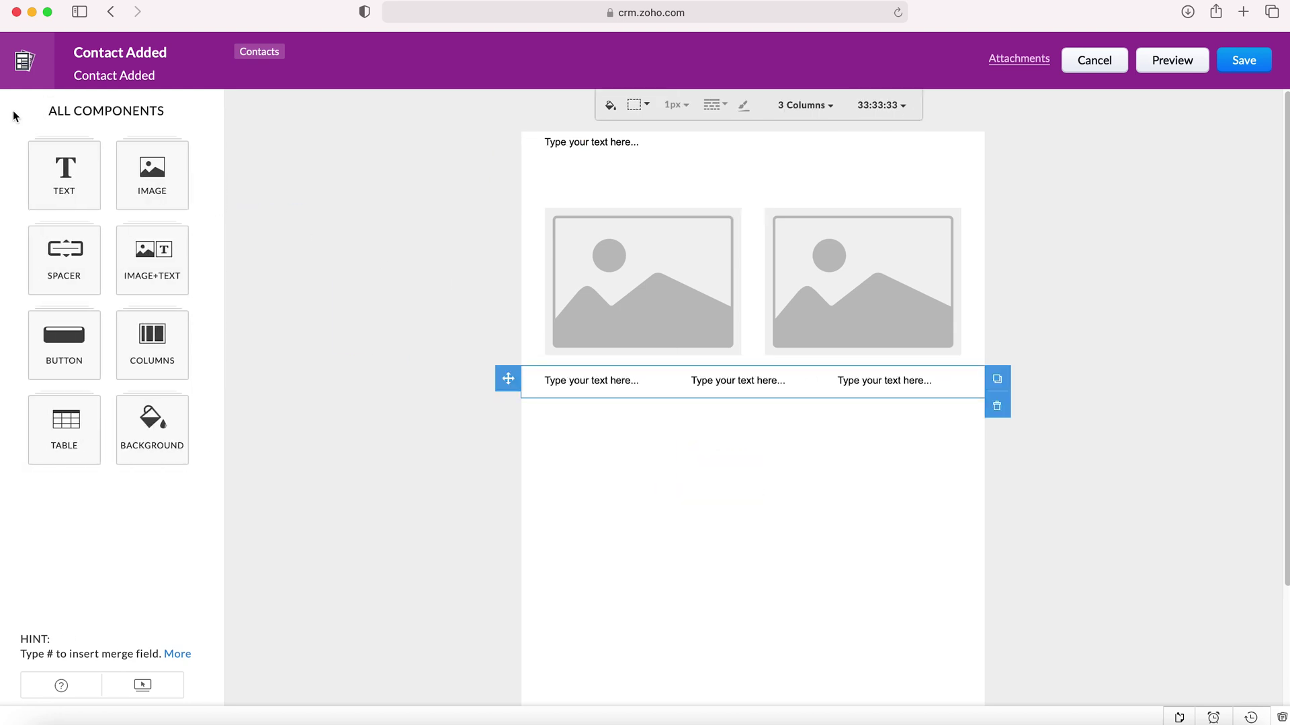
left_click(62, 443)
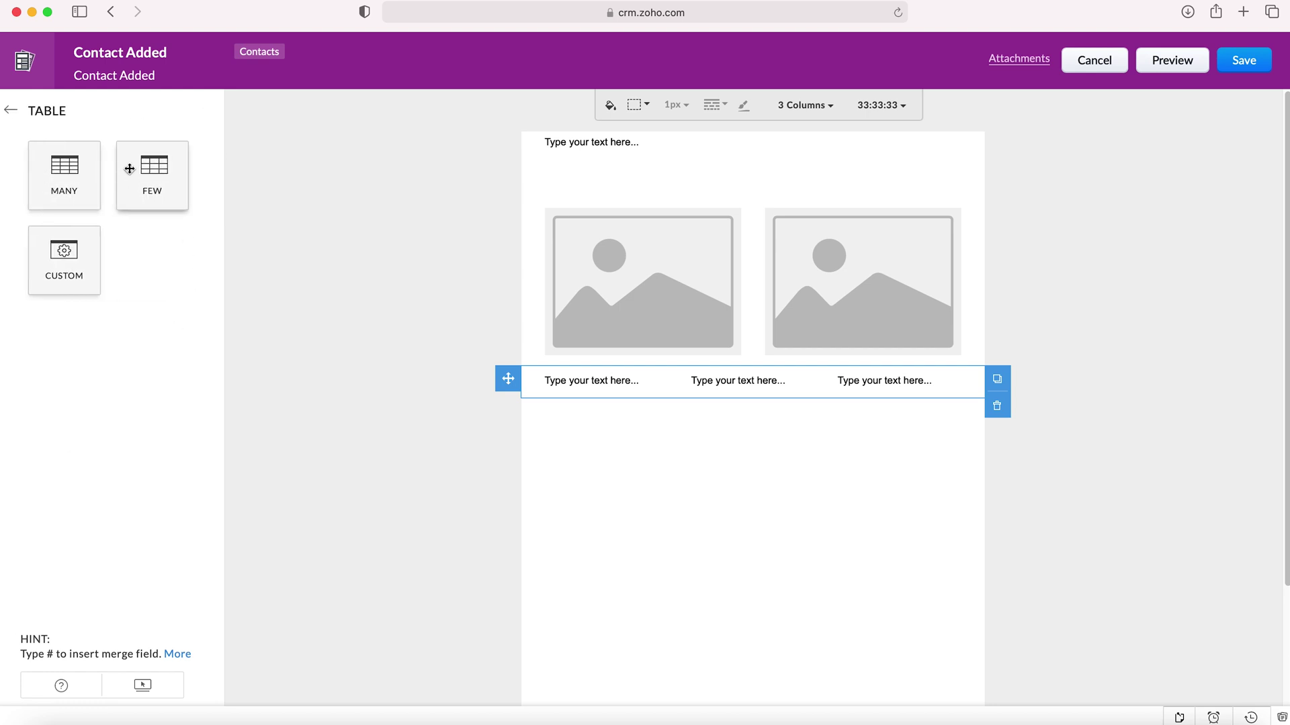
left_click_drag(87, 161, 780, 444)
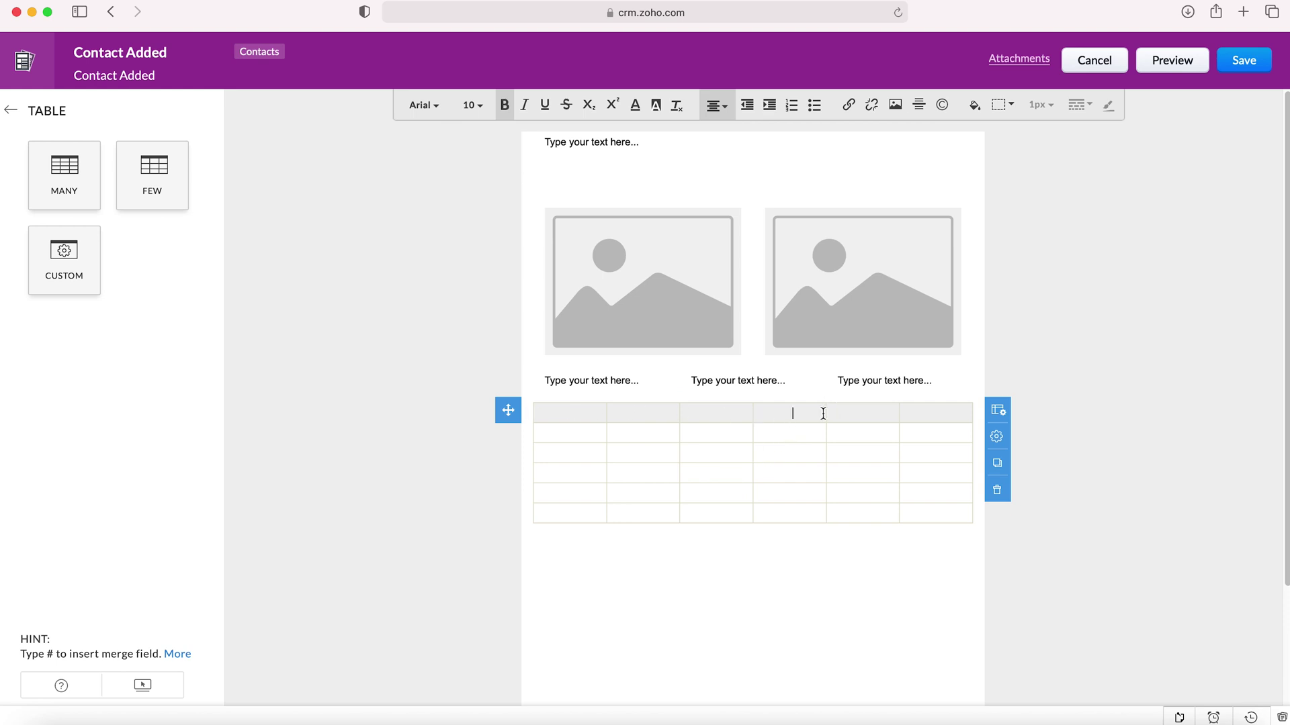
left_click(8, 111)
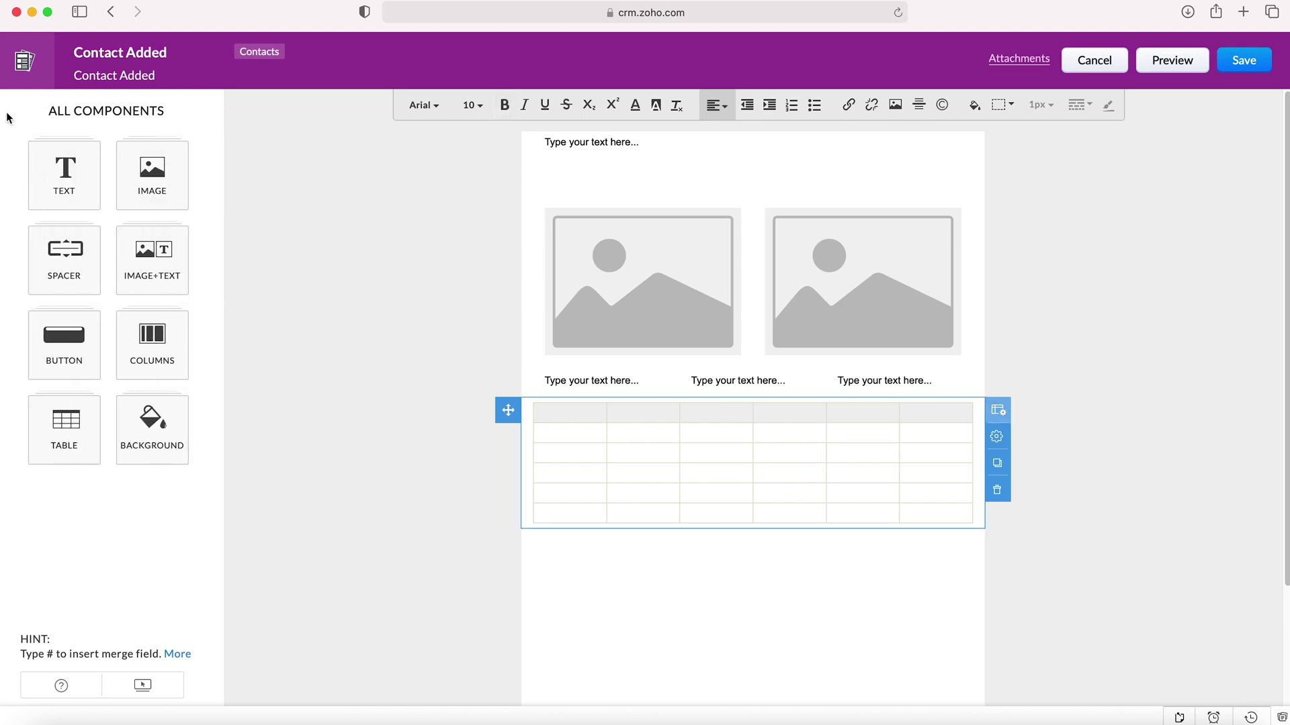
left_click(155, 430)
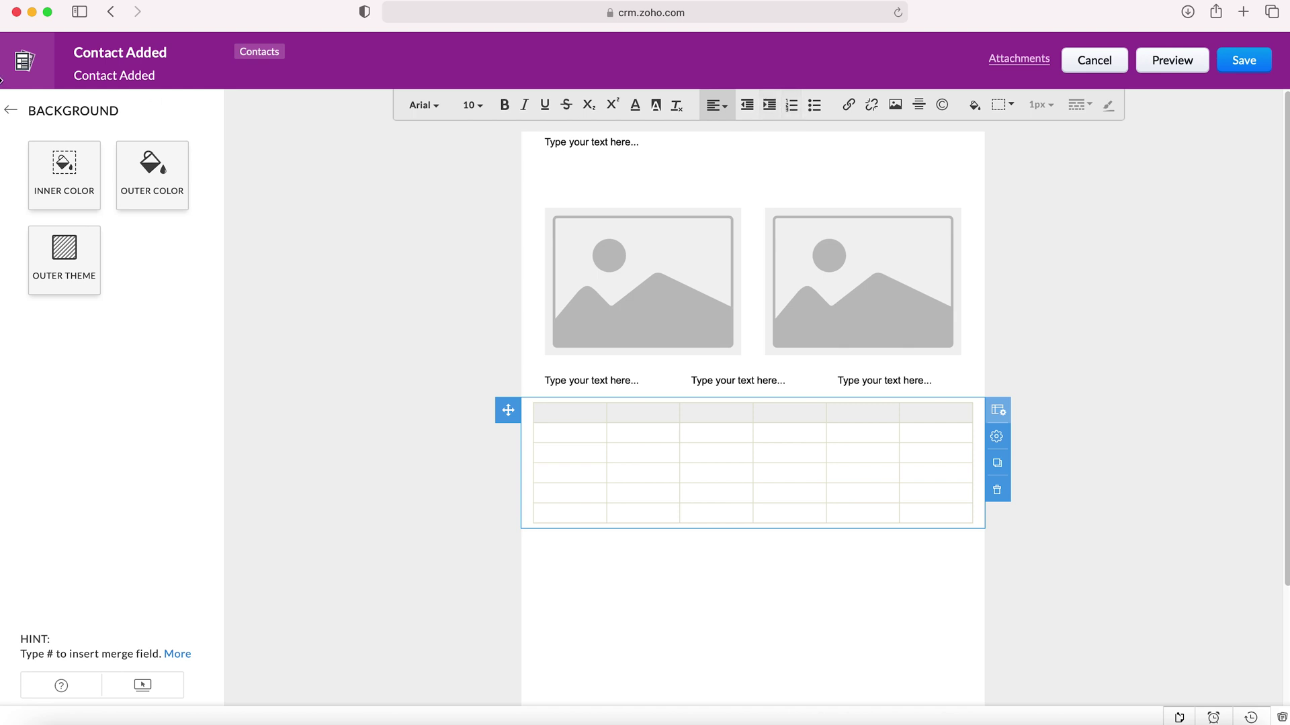
left_click(10, 113)
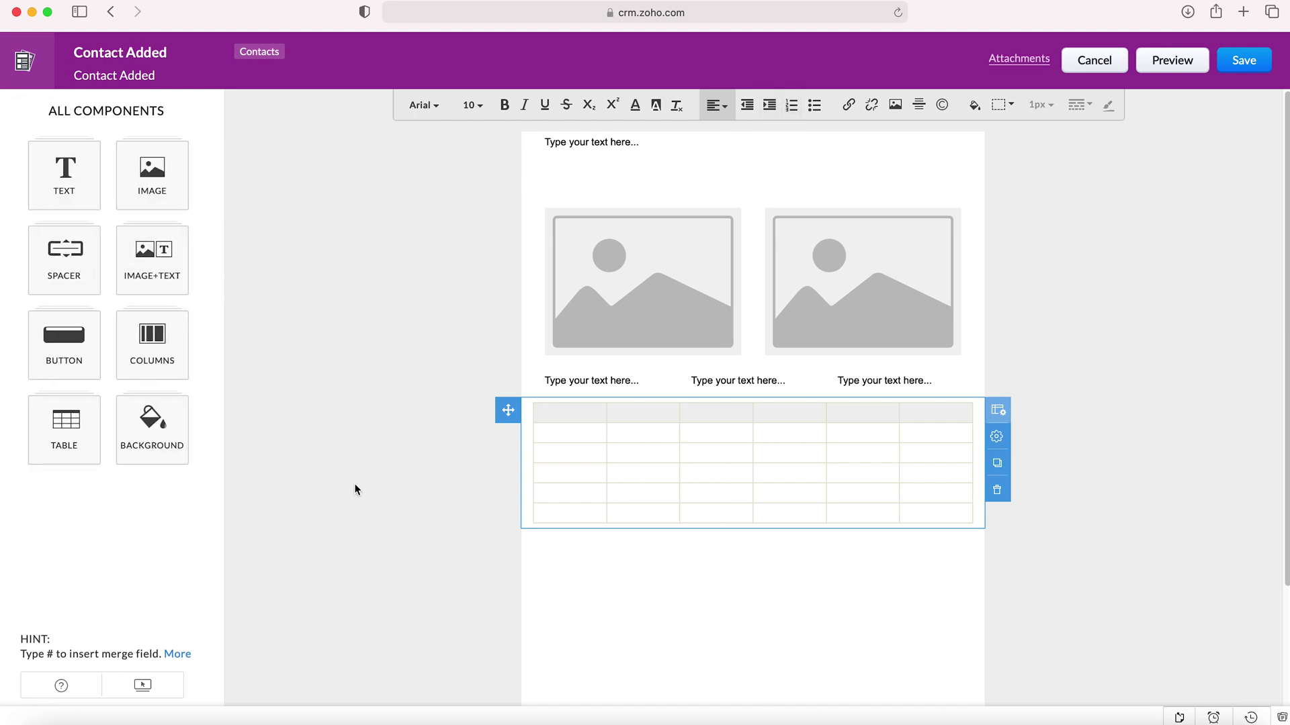
- Type # at the end of the top text line and compare Contacts and Accounts merge fields, inserting none
left_click(661, 143)
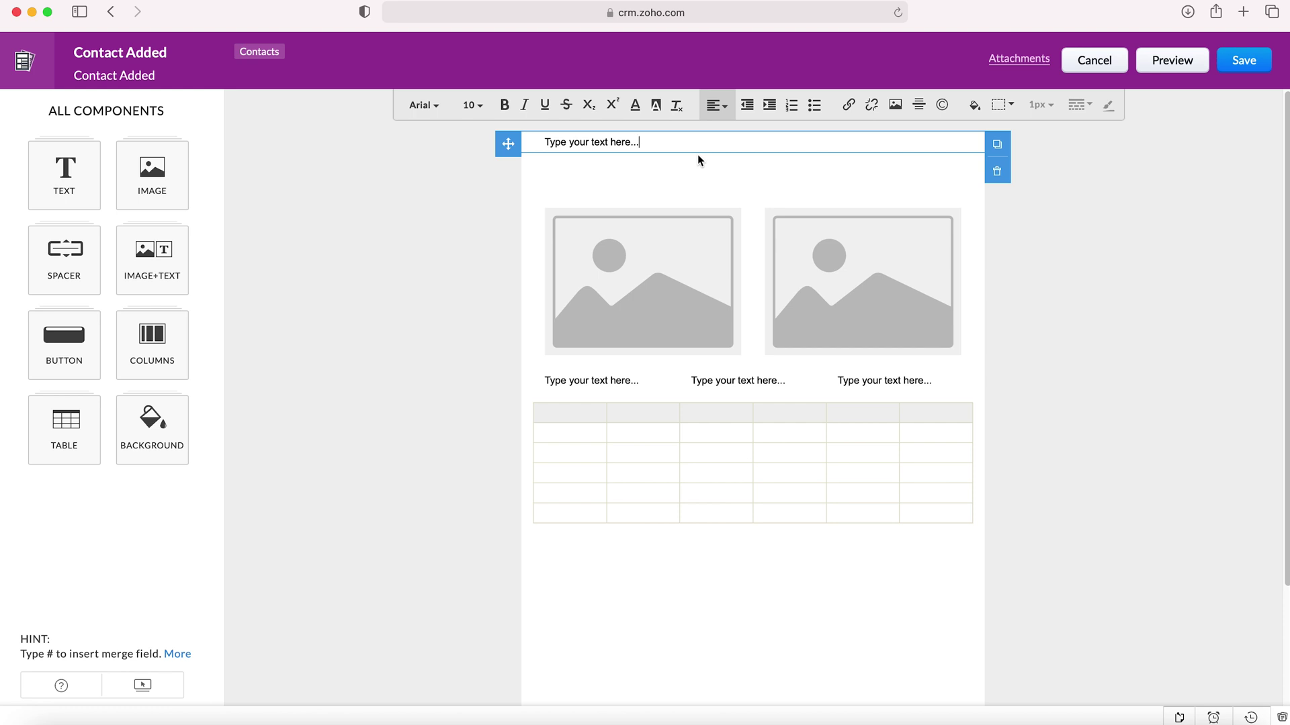
type("#")
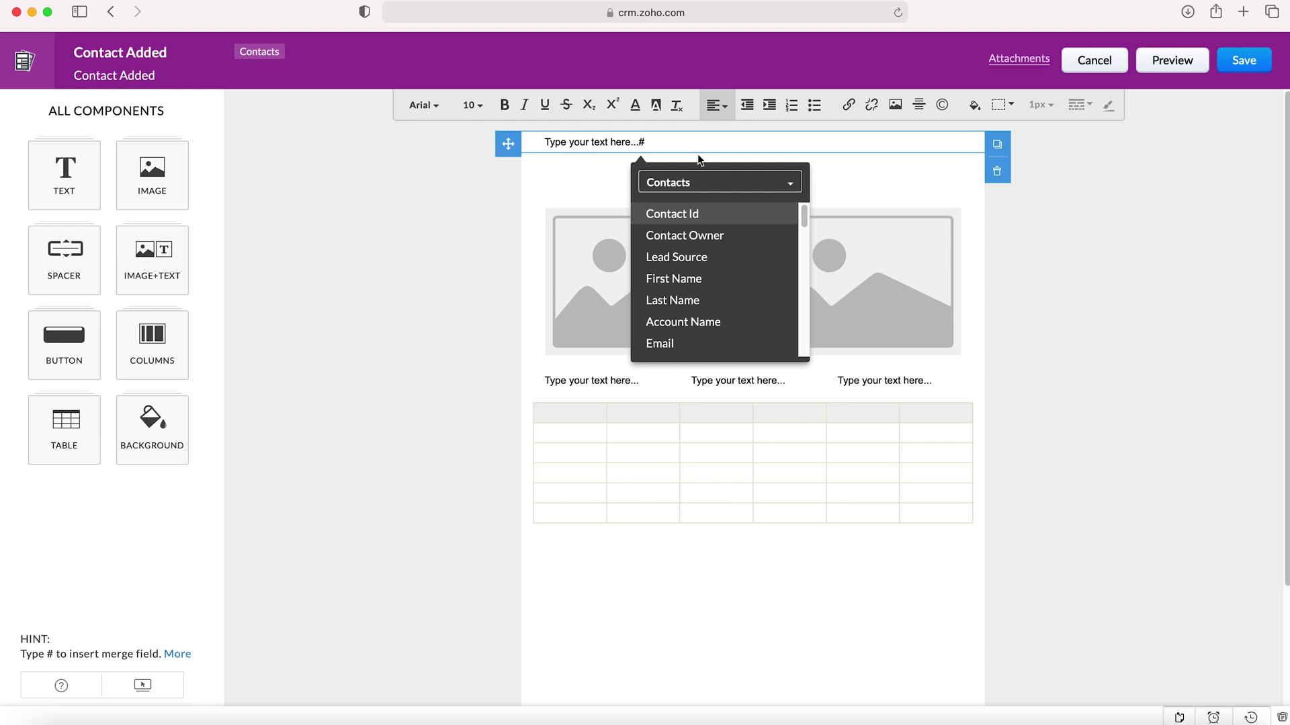
left_click(707, 185)
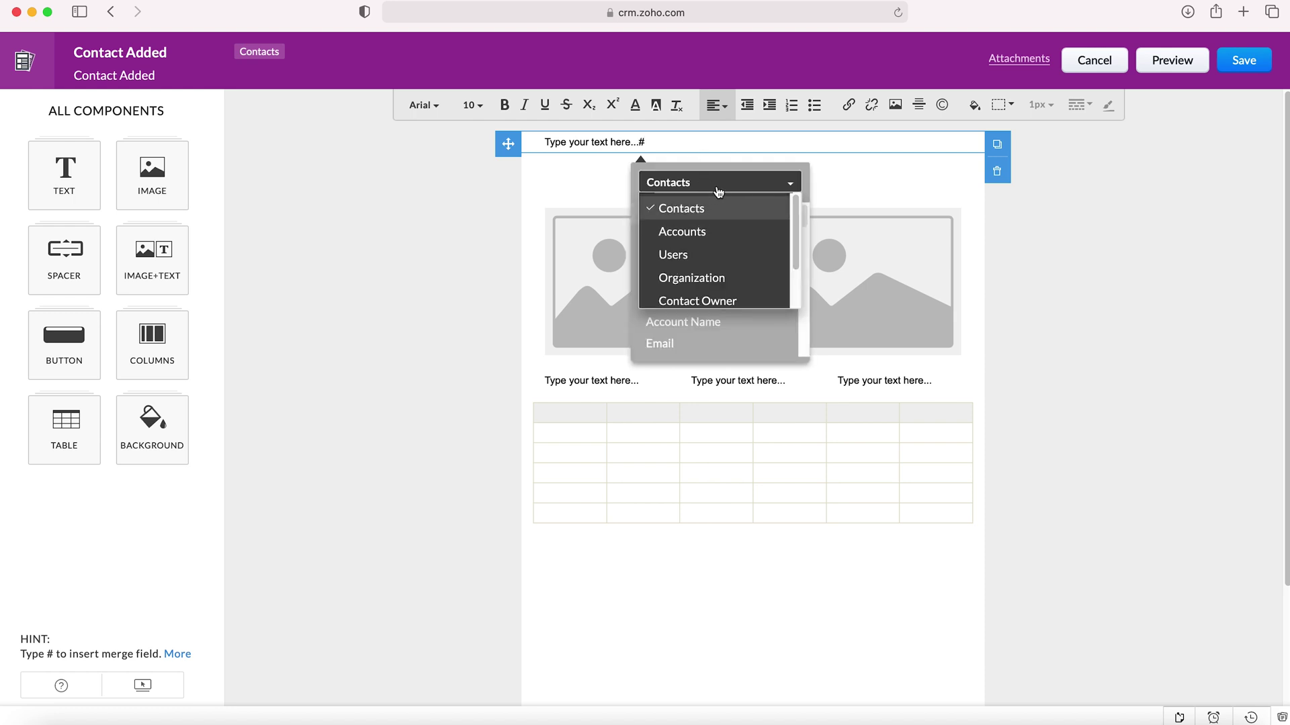
left_click(716, 202)
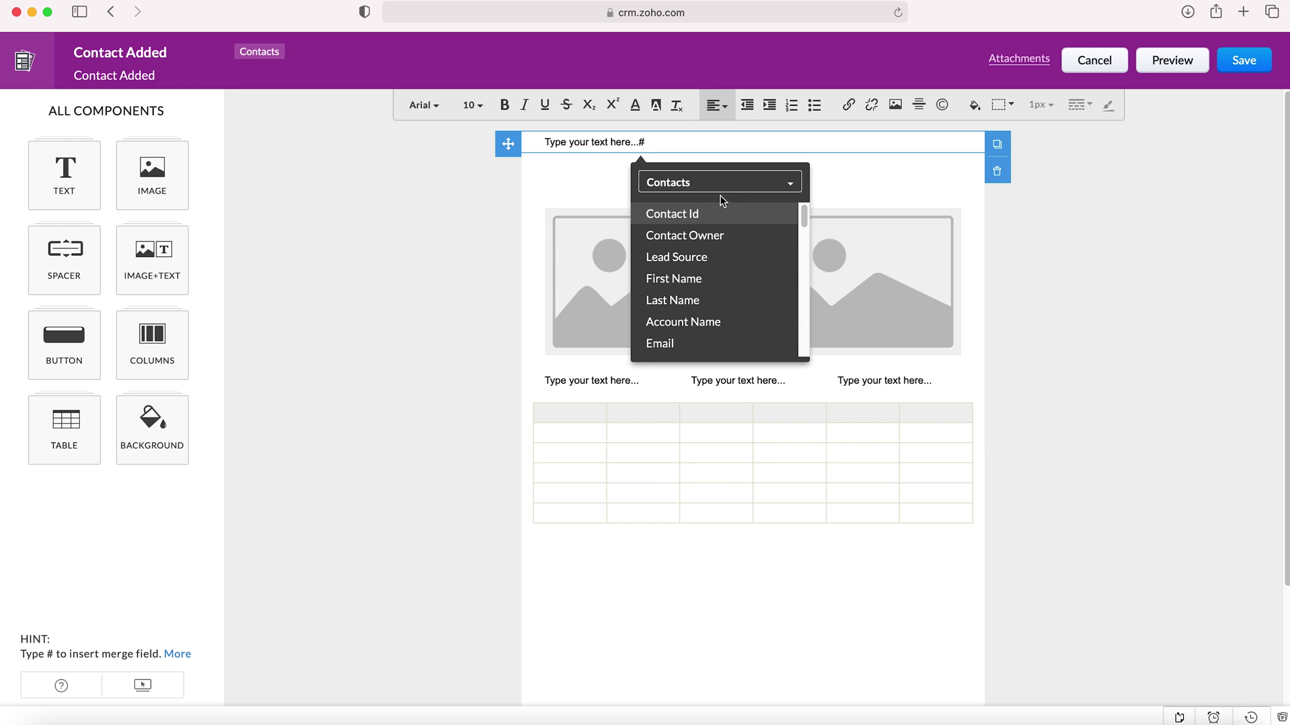
left_click(708, 182)
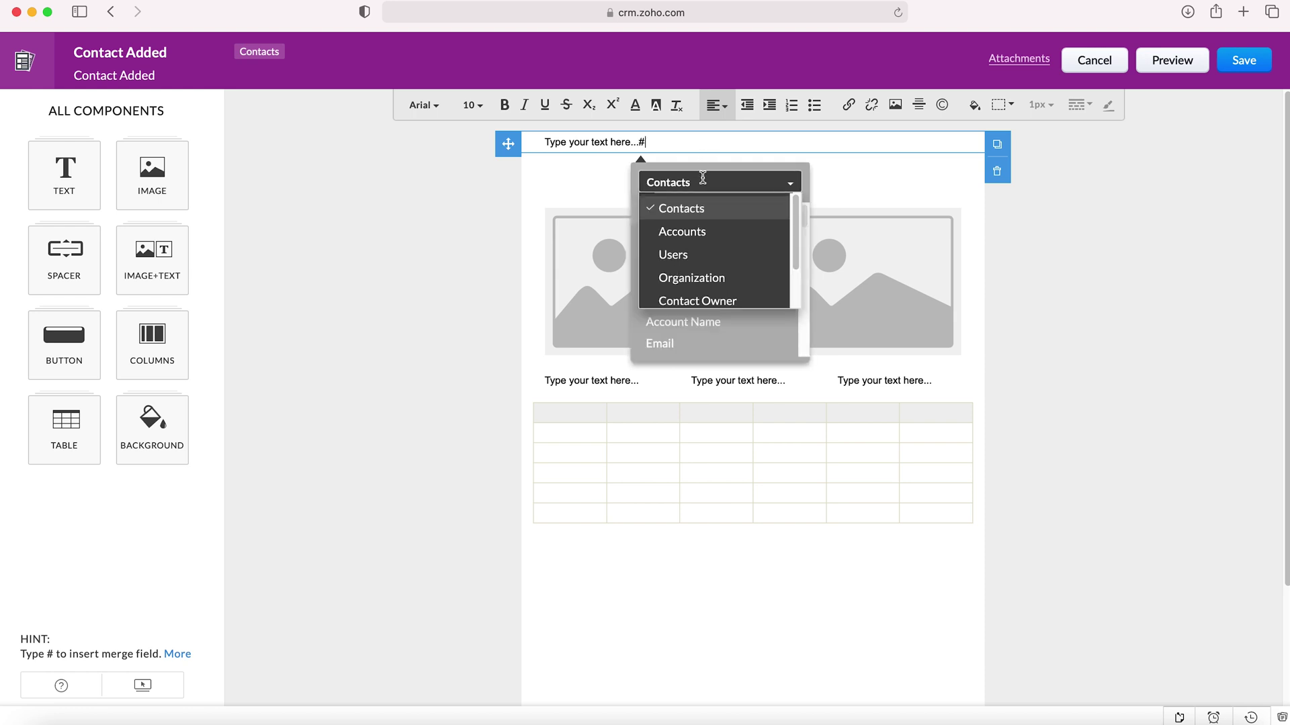
left_click(710, 231)
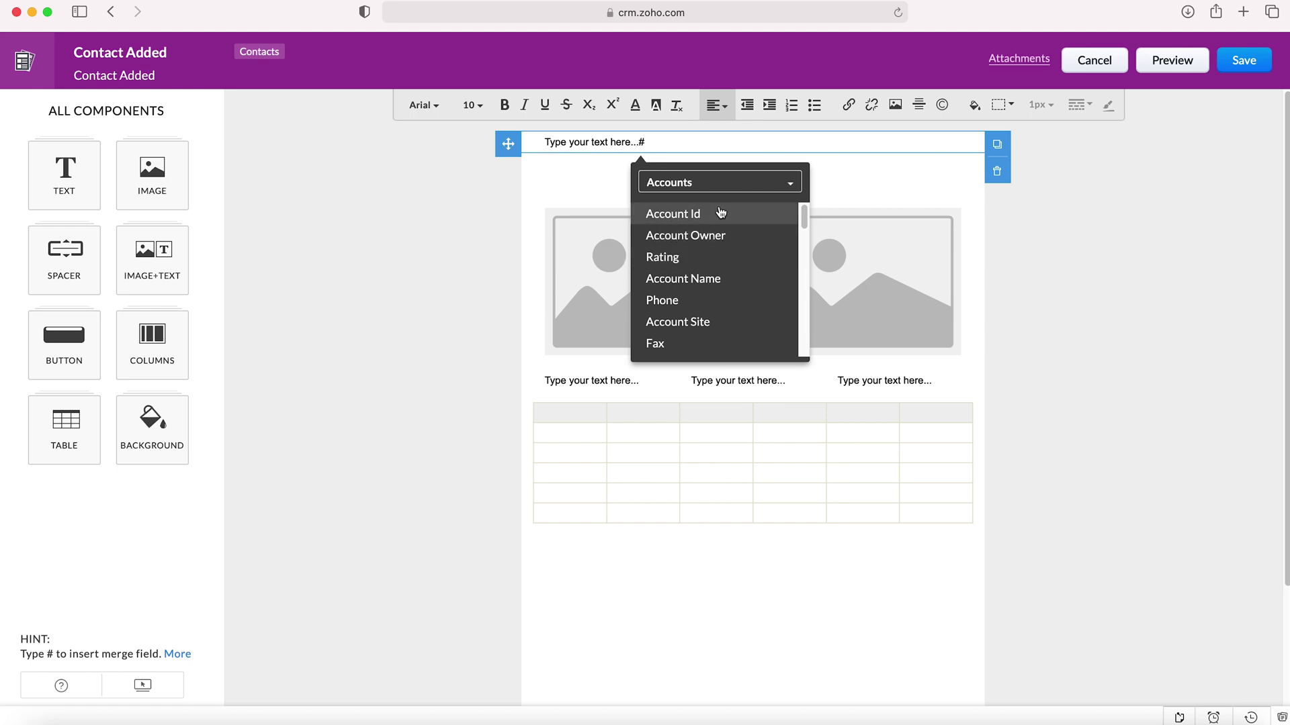
left_click(475, 293)
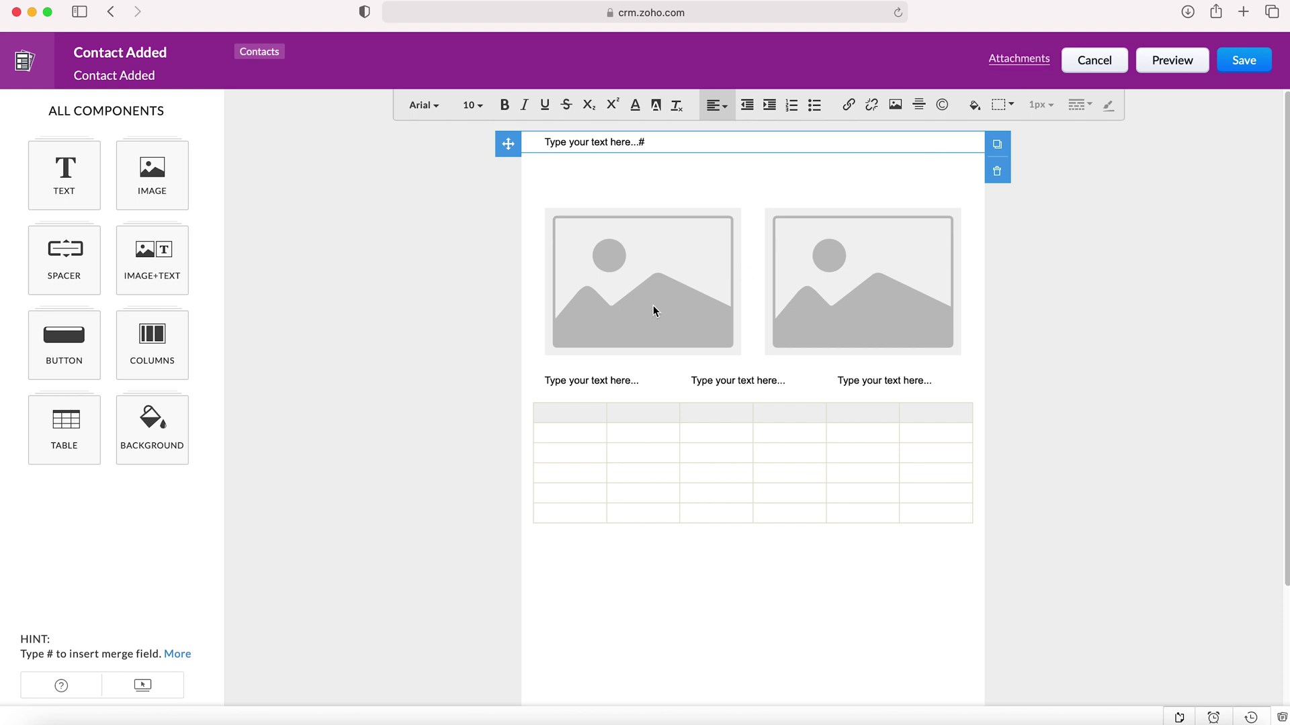
- Save 'Contact Added' with Public Email Templates chosen as its Save To folder
left_click(1244, 60)
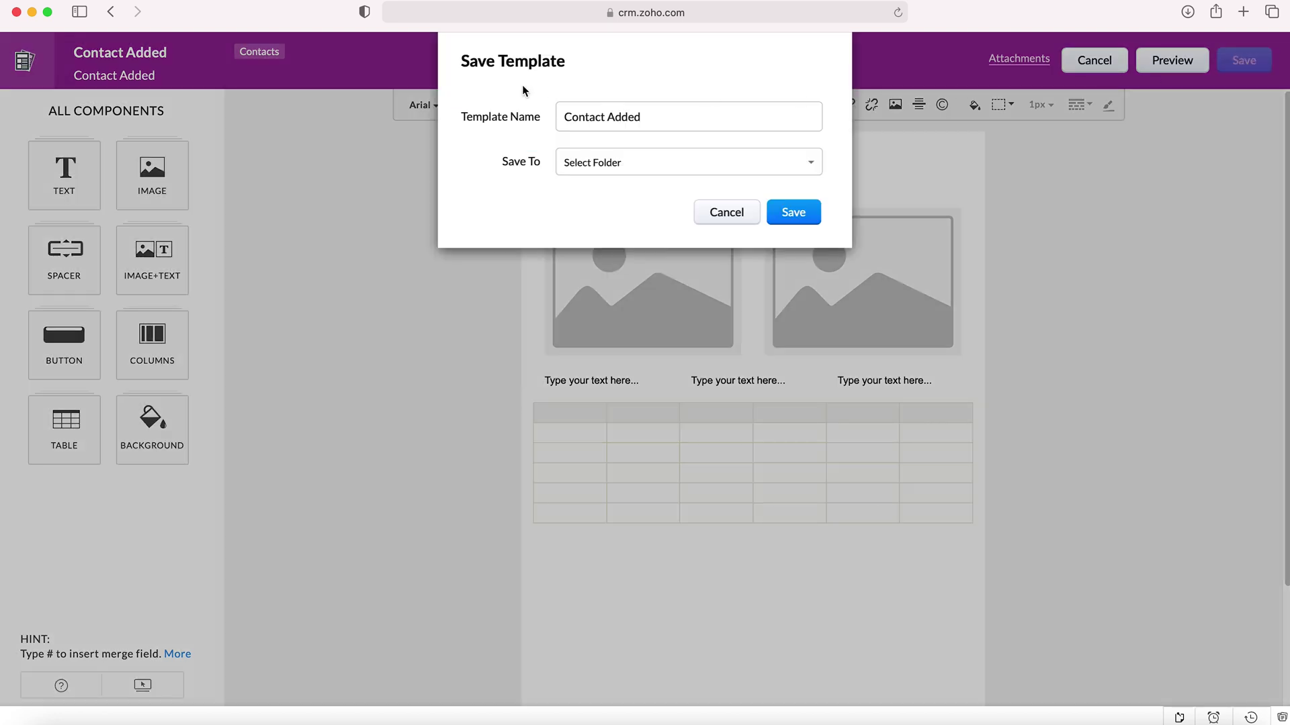
left_click(646, 167)
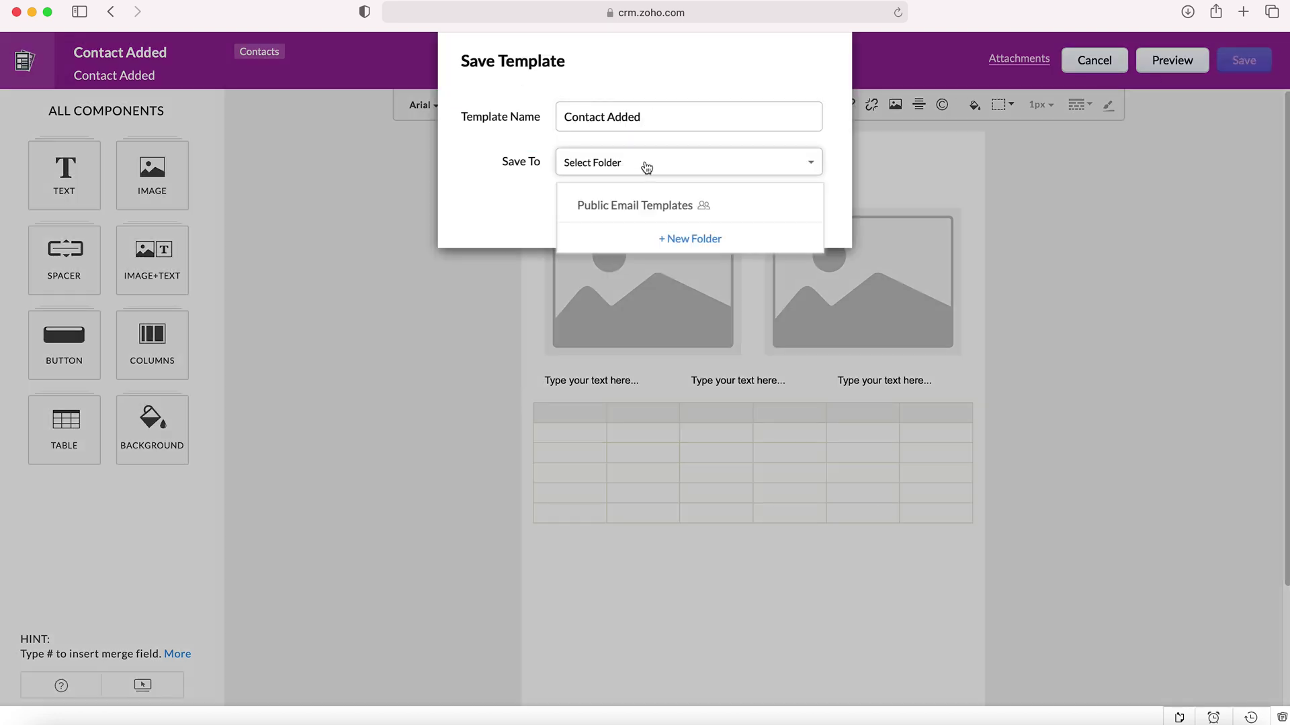
left_click(645, 207)
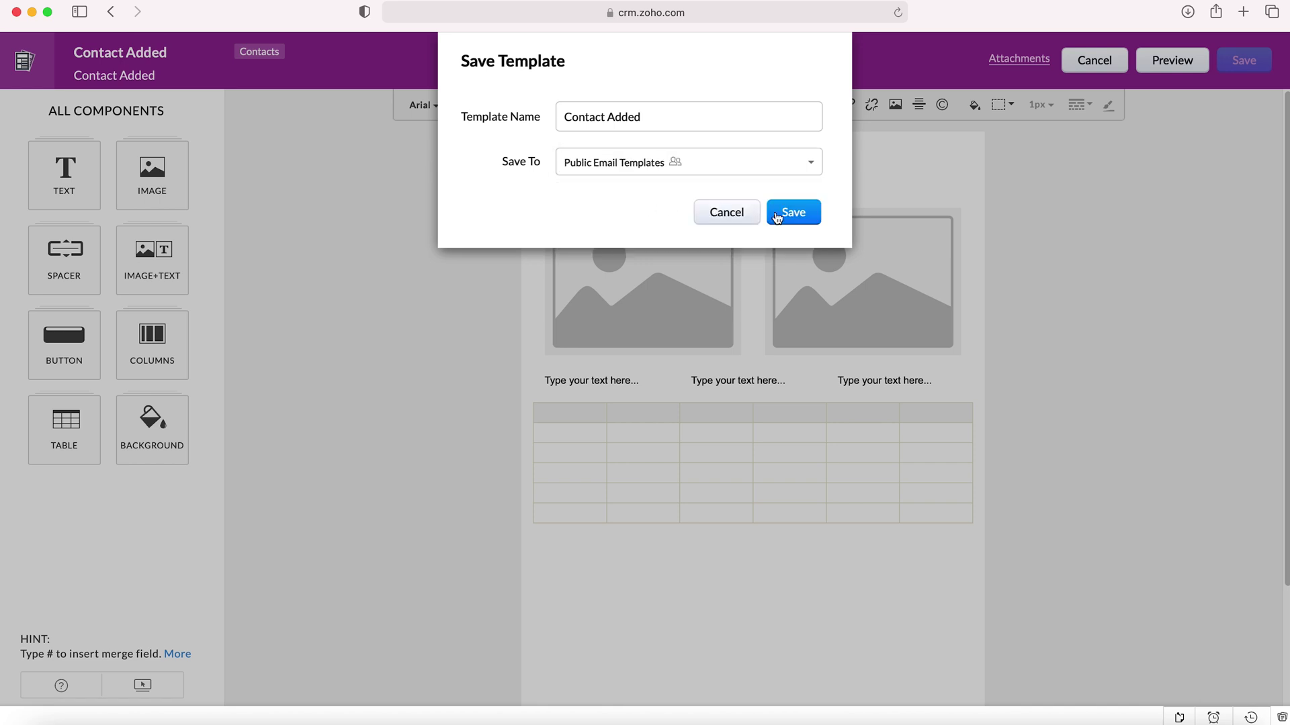
left_click(801, 219)
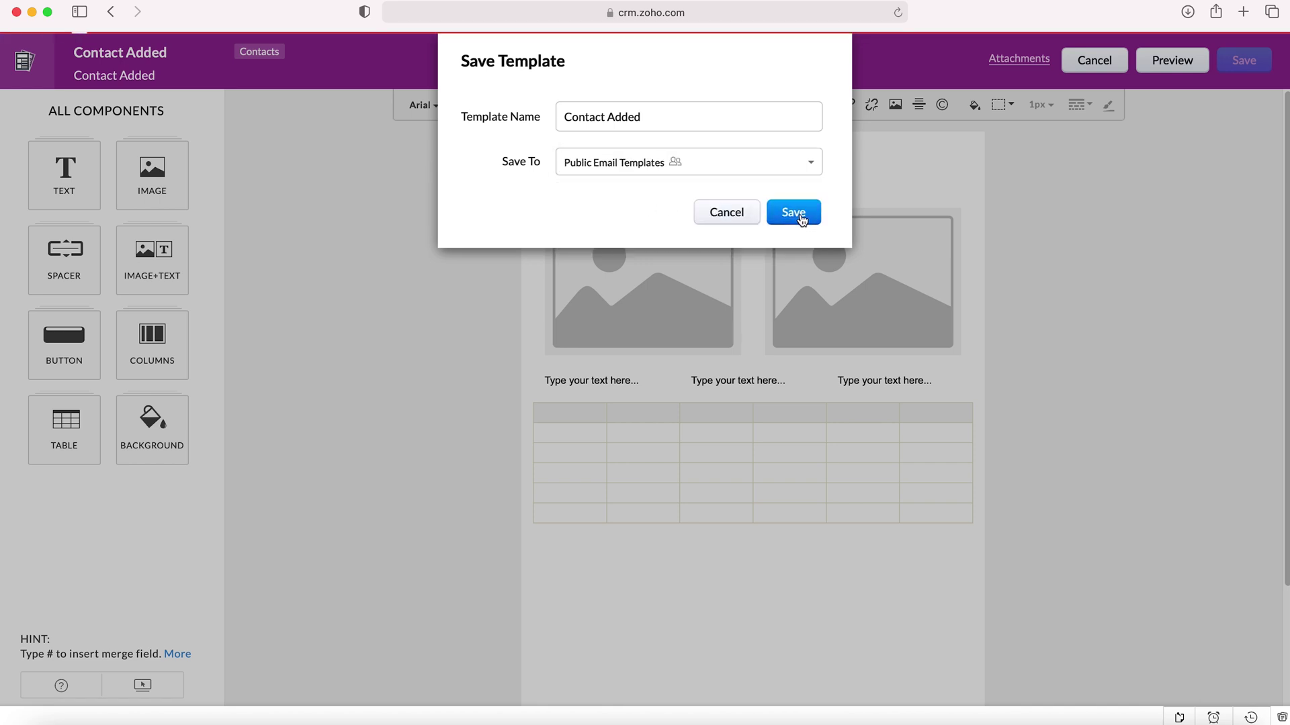